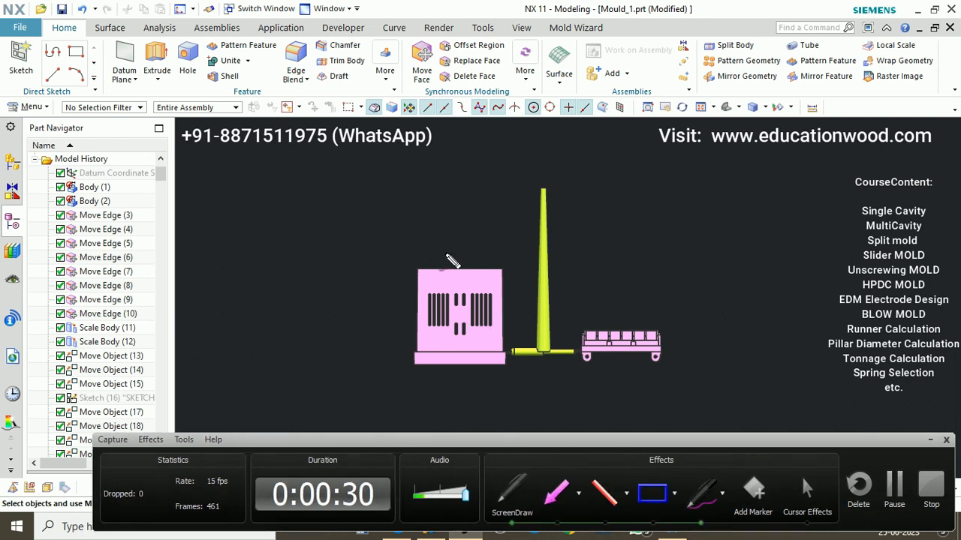
# Annotate the front view with numbers on both parts, a bracket and arrow linking them, and an outline around the sprue.
pyautogui.moveTo(447, 249); pyautogui.dragTo(448, 256)
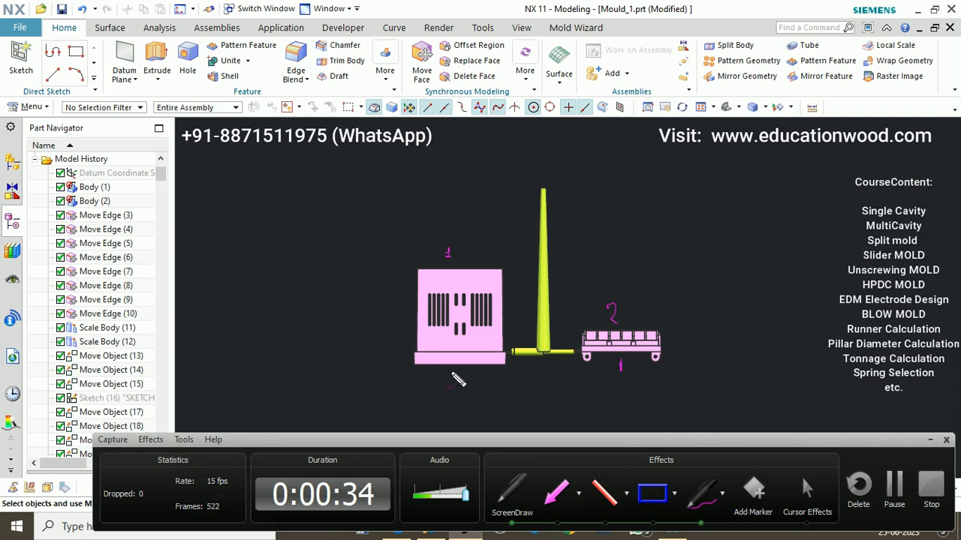
pyautogui.moveTo(419, 377); pyautogui.dragTo(502, 379)
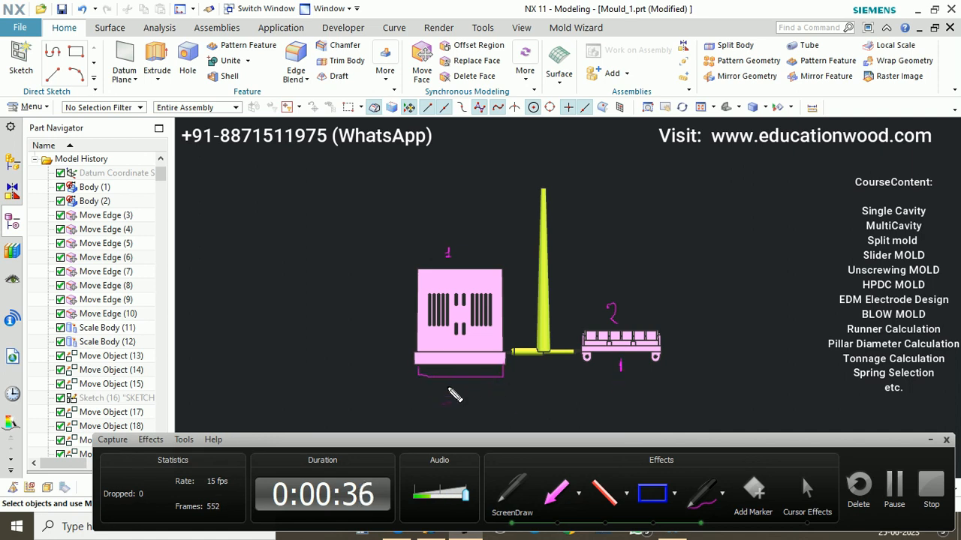
pyautogui.moveTo(487, 264)
pyautogui.mouseDown()
pyautogui.moveTo(501, 256)
pyautogui.moveTo(616, 263)
pyautogui.mouseUp()
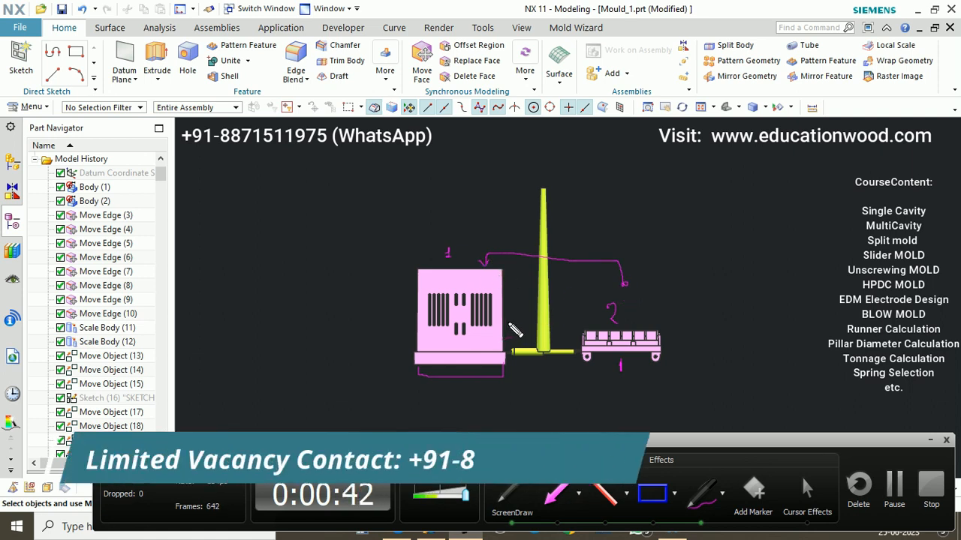
pyautogui.moveTo(443, 391); pyautogui.dragTo(620, 395)
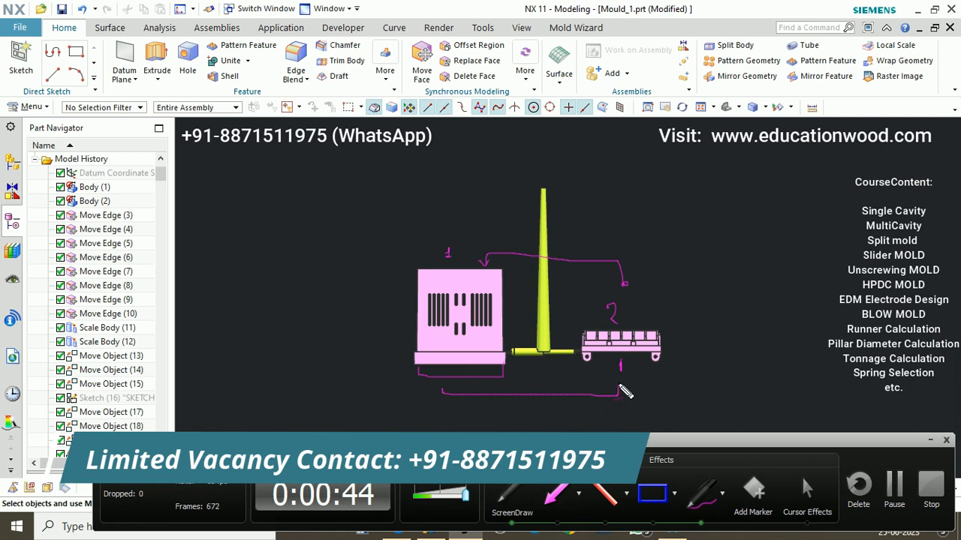
pyautogui.moveTo(557, 183)
pyautogui.mouseDown()
pyautogui.moveTo(533, 197)
pyautogui.moveTo(538, 369)
pyautogui.moveTo(527, 366)
pyautogui.mouseUp()
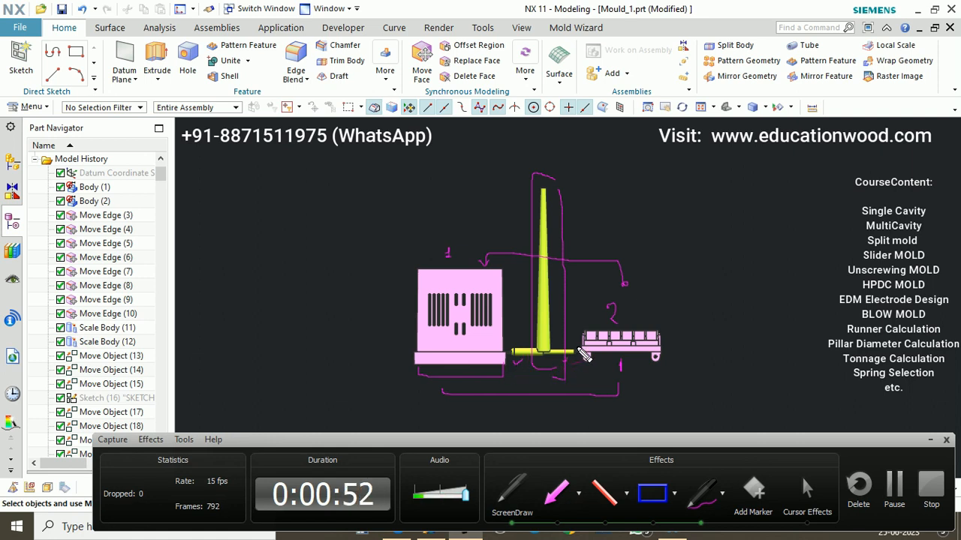
pyautogui.press('Escape')
# Mark the thick and thin runner branches on either side of the sprue with blue rectangles.
pyautogui.scroll(7, 550, 363)
pyautogui.scroll(-1, 605, 340)
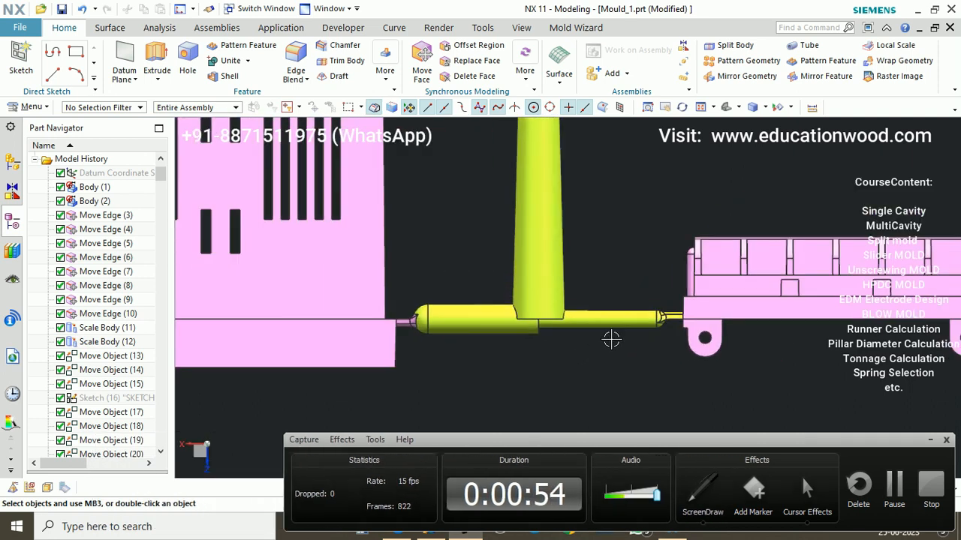
pyautogui.scroll(2, 536, 339)
pyautogui.scroll(2, 481, 323)
pyautogui.click(706, 494)
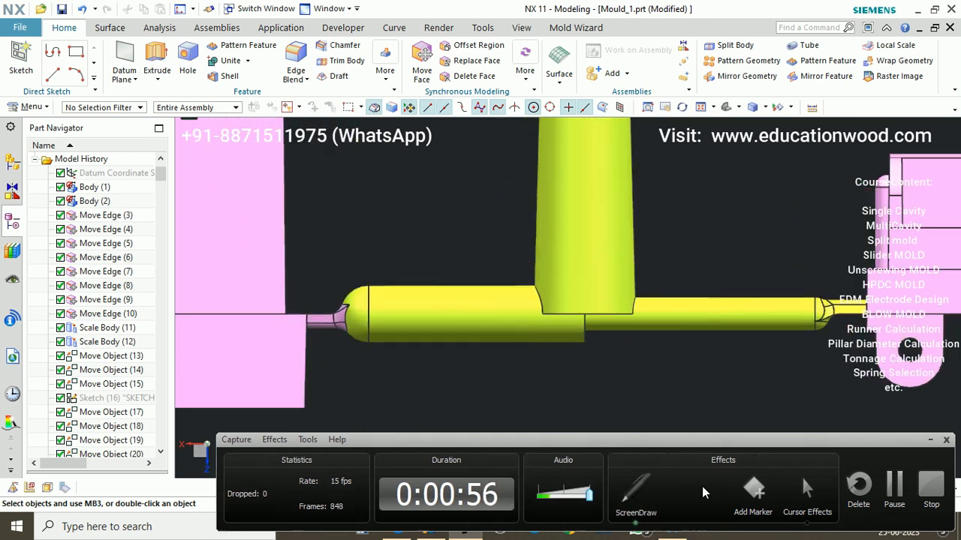
pyautogui.click(652, 492)
pyautogui.moveTo(593, 272); pyautogui.dragTo(886, 358)
pyautogui.moveTo(340, 268); pyautogui.dragTo(561, 364)
# Draw arrows marking the diameters of both runner branches, add a handwritten note above the thin one, and clear the markup.
pyautogui.click(701, 494)
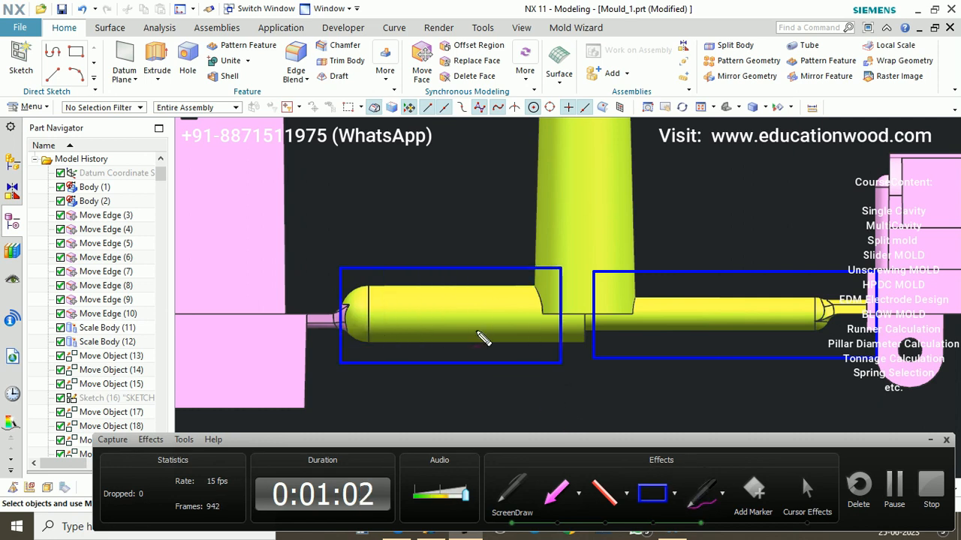
pyautogui.moveTo(415, 285); pyautogui.dragTo(411, 279)
pyautogui.moveTo(410, 349); pyautogui.dragTo(413, 385)
pyautogui.moveTo(727, 307); pyautogui.dragTo(734, 298)
pyautogui.moveTo(728, 289); pyautogui.dragTo(739, 288)
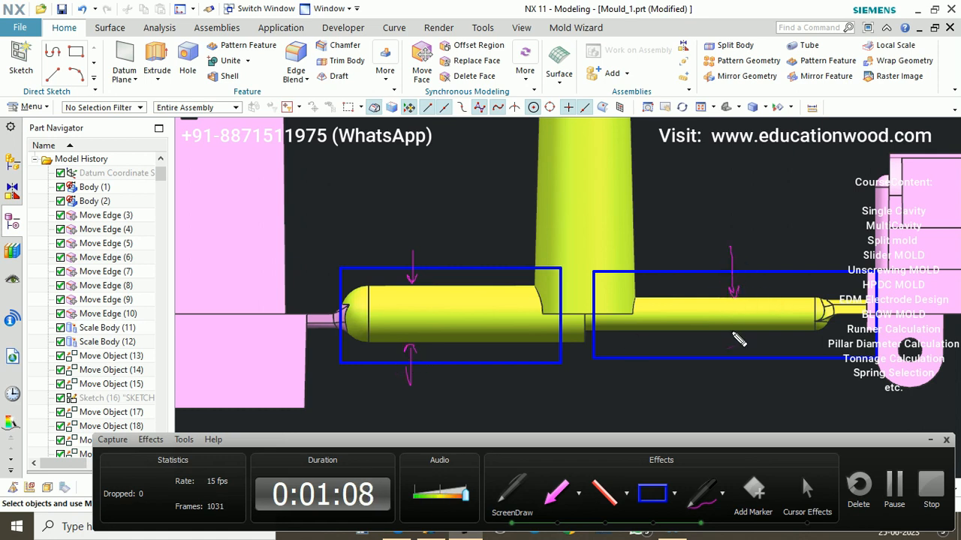
pyautogui.moveTo(732, 329)
pyautogui.mouseDown()
pyautogui.moveTo(744, 376)
pyautogui.moveTo(744, 353)
pyautogui.mouseUp()
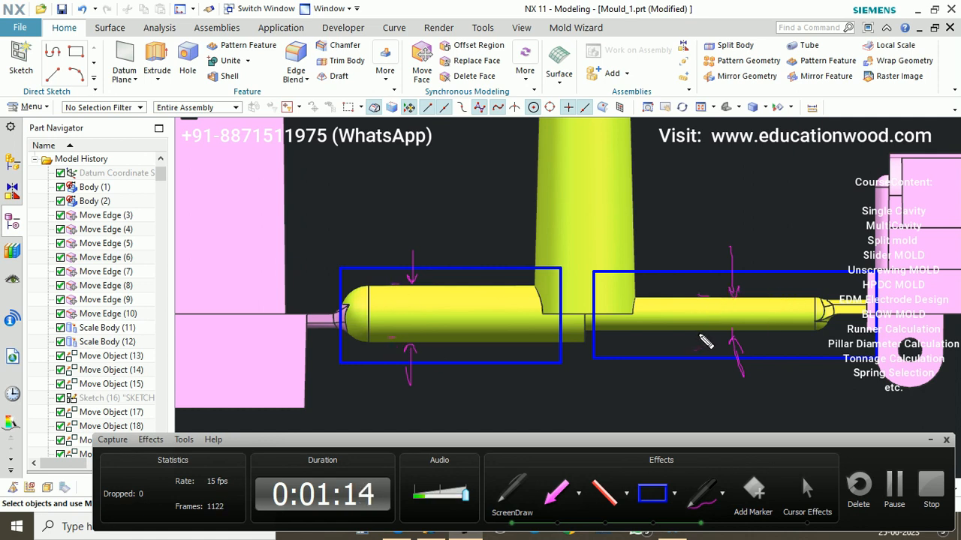
pyautogui.moveTo(836, 219); pyautogui.dragTo(851, 219)
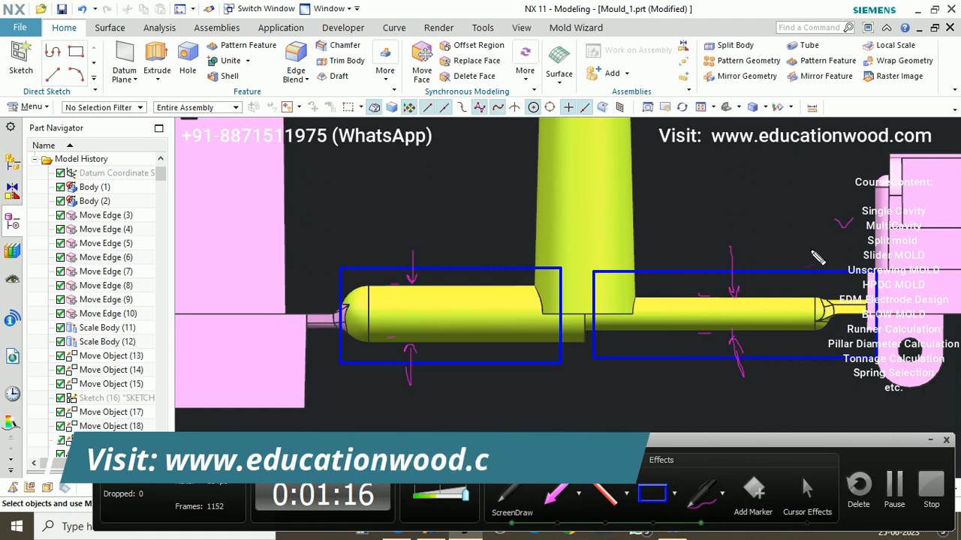
pyautogui.moveTo(765, 204); pyautogui.dragTo(815, 198)
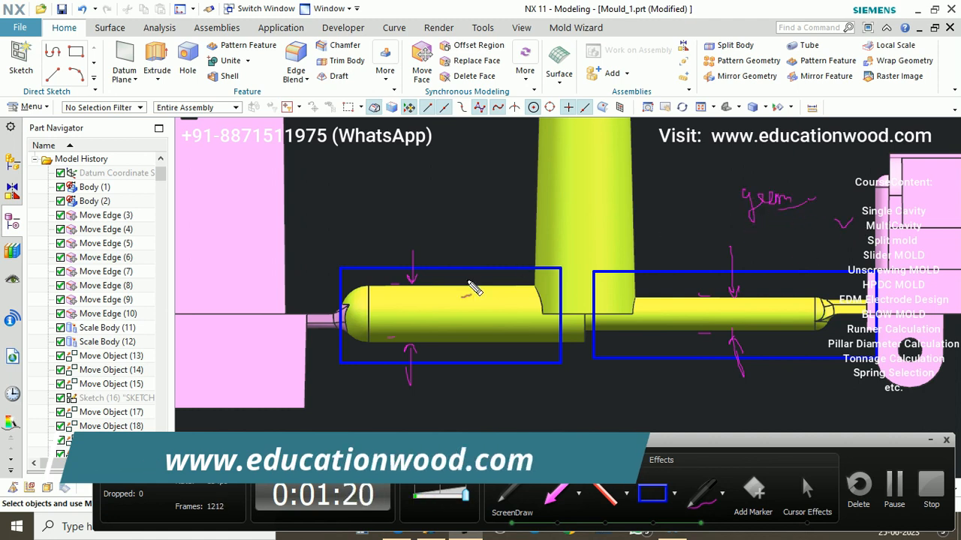
pyautogui.moveTo(253, 294); pyautogui.dragTo(276, 270)
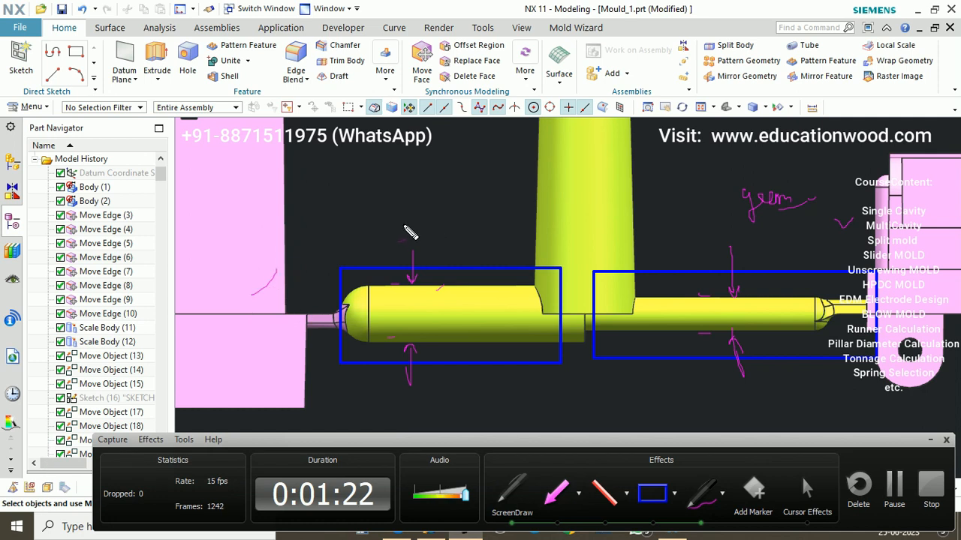
pyautogui.hotkey('ctrl', 'shift', 'd')
# Sketch arrows from the sprue towards each part in an angled view, tick both parts, and clear the markup.
pyautogui.moveTo(400, 223)
pyautogui.mouseDown(button='middle')
pyautogui.moveTo(641, 193)
pyautogui.moveTo(602, 211)
pyautogui.moveTo(547, 183)
pyautogui.moveTo(600, 189)
pyautogui.moveTo(610, 207)
pyautogui.mouseUp(button='middle')
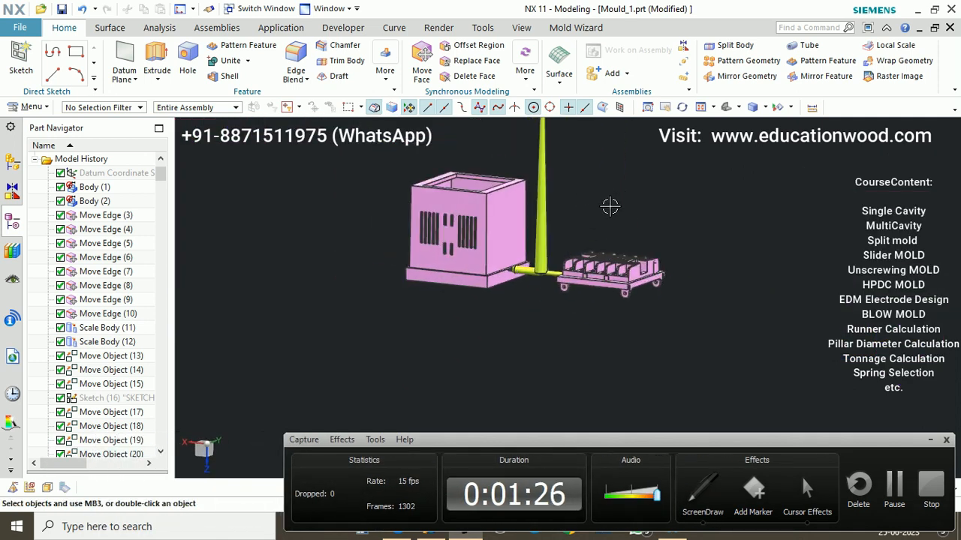
pyautogui.scroll(4, 564, 225)
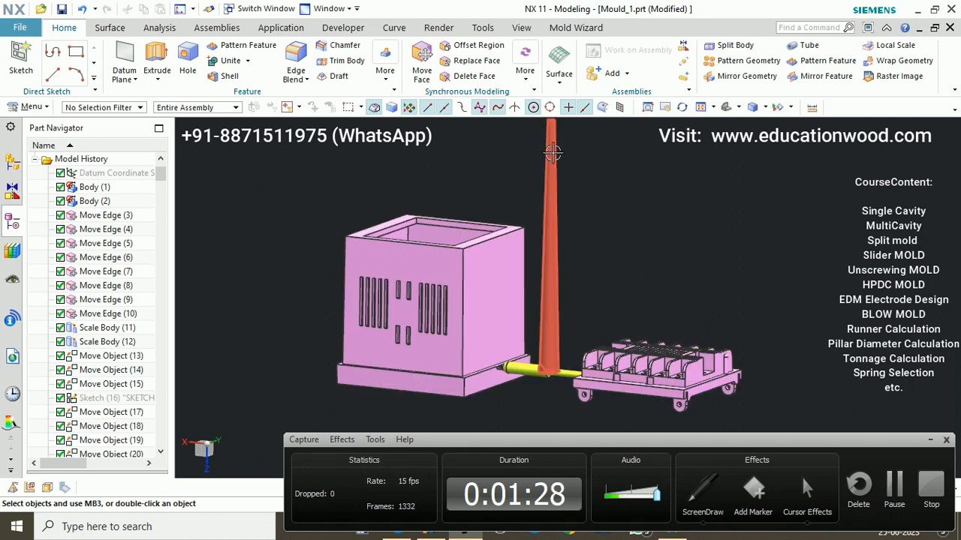
pyautogui.click(702, 489)
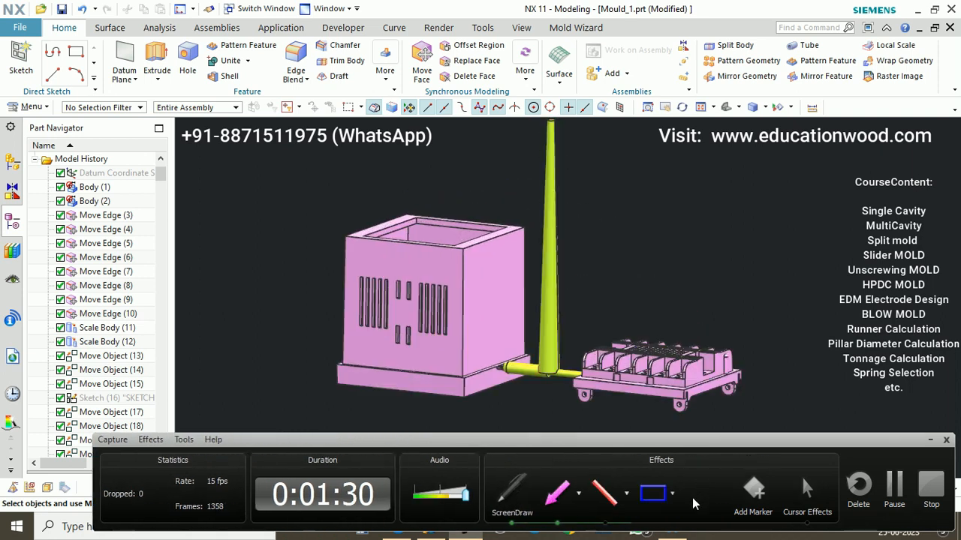
pyautogui.moveTo(559, 310); pyautogui.dragTo(582, 313)
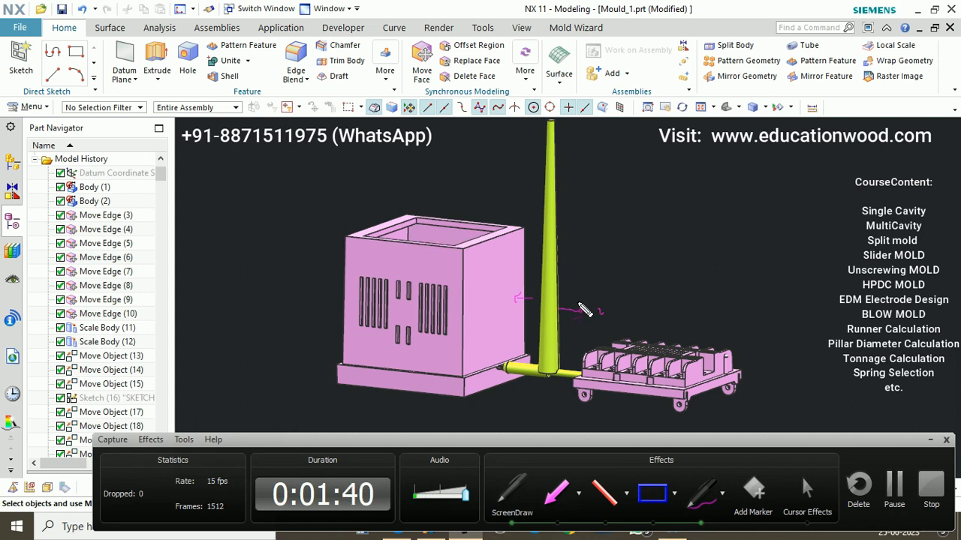
pyautogui.moveTo(375, 351); pyautogui.dragTo(384, 357)
pyautogui.moveTo(621, 362); pyautogui.dragTo(627, 375)
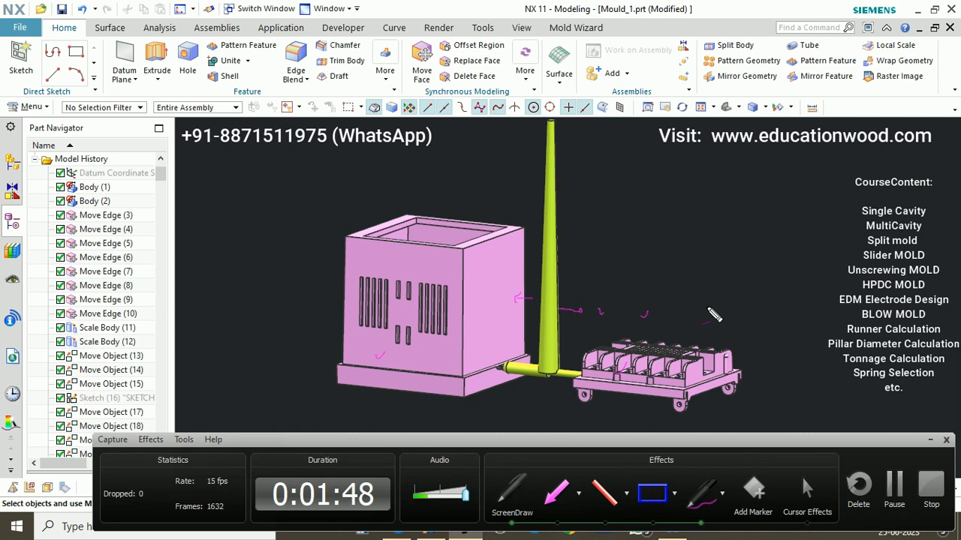
pyautogui.press('Escape')
# Show all hidden bodies and examine the complete mould assembly from an angled view.
pyautogui.scroll(-3, 609, 274)
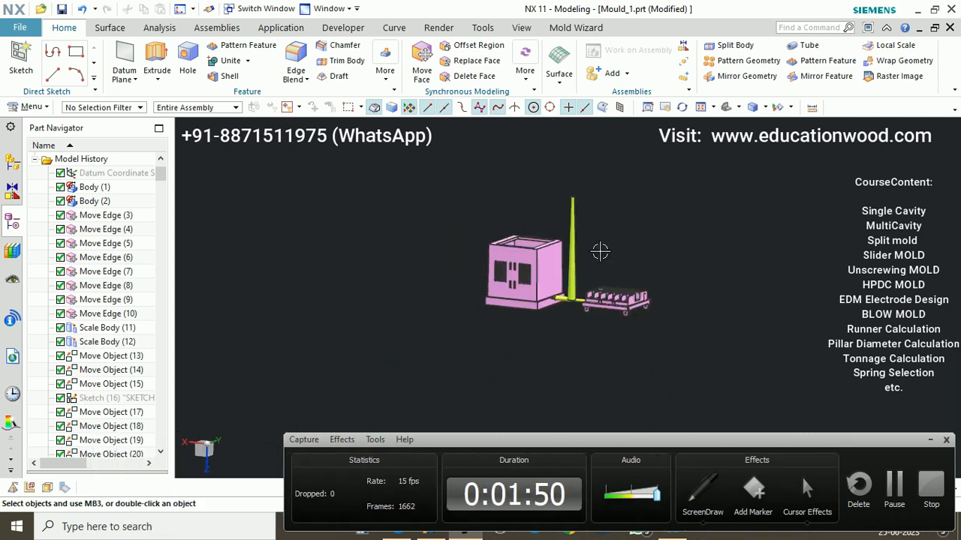
pyautogui.moveTo(601, 252); pyautogui.dragTo(654, 263, button='middle')
pyautogui.moveTo(727, 212); pyautogui.dragTo(703, 262, button='middle')
pyautogui.rightClick(725, 259)
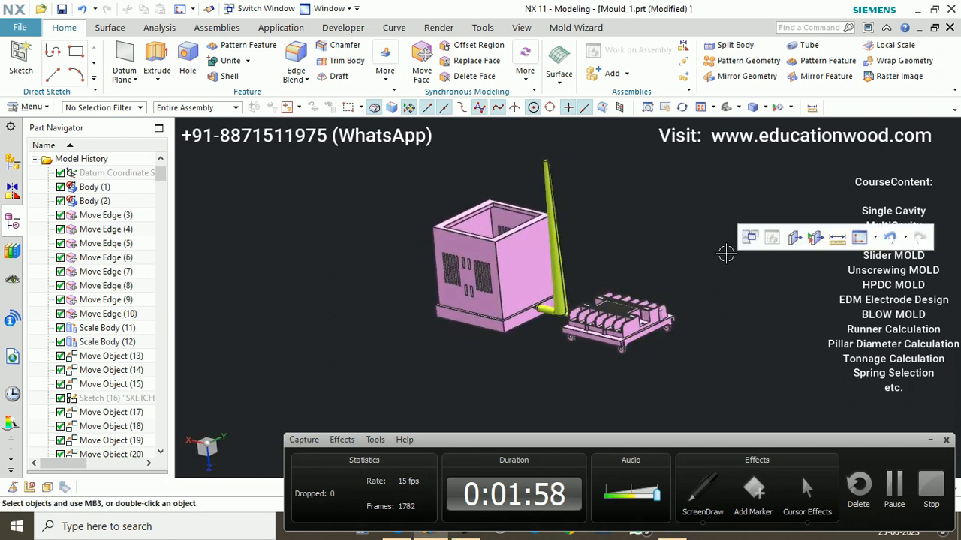
pyautogui.hotkey('ctrl', 'shift', 'u')
pyautogui.scroll(-3, 575, 208)
pyautogui.moveTo(575, 208); pyautogui.dragTo(535, 198, button='middle')
pyautogui.scroll(2, 593, 197)
pyautogui.press('Home')
pyautogui.moveTo(654, 433); pyautogui.dragTo(660, 439)
pyautogui.scroll(3, 609, 203)
pyautogui.moveTo(609, 202); pyautogui.dragTo(595, 239, button='middle')
pyautogui.scroll(-2, 609, 214)
pyautogui.scroll(1, 605, 228)
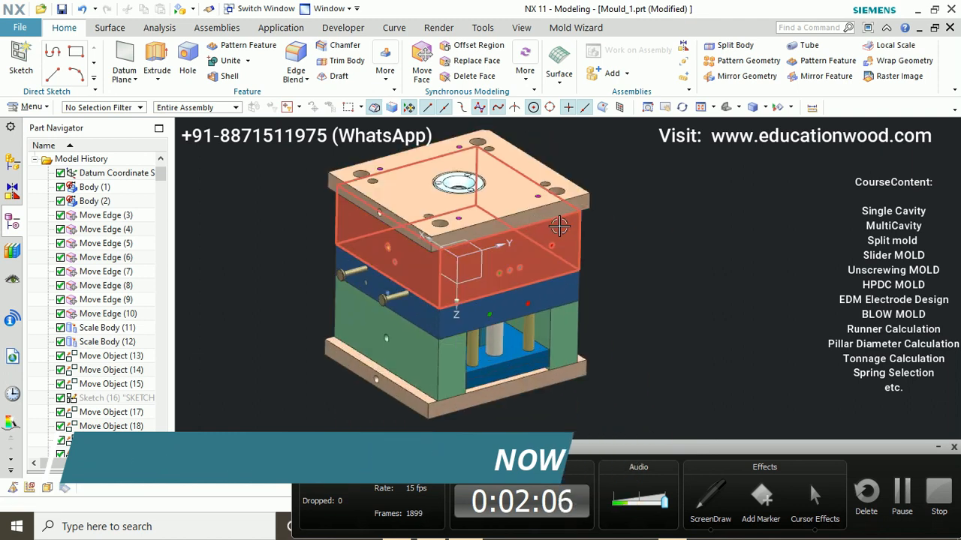
pyautogui.click(663, 260)
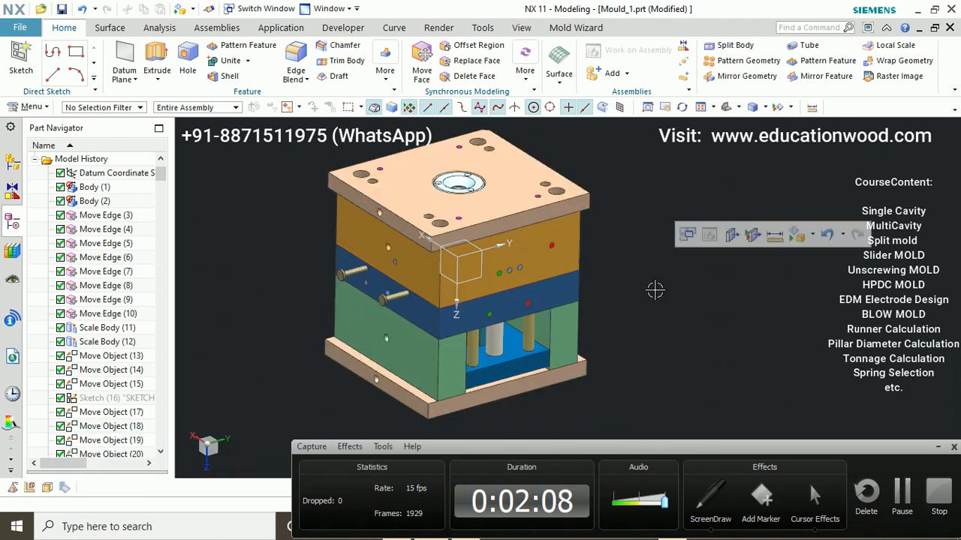
# Return the display to only the two moulded parts with their sprue and runner.
pyautogui.hotkey('ctrl', 'shift', 'b')
pyautogui.scroll(3, 433, 226)
pyautogui.moveTo(434, 228); pyautogui.dragTo(645, 248, button='middle')
pyautogui.scroll(-2, 582, 228)
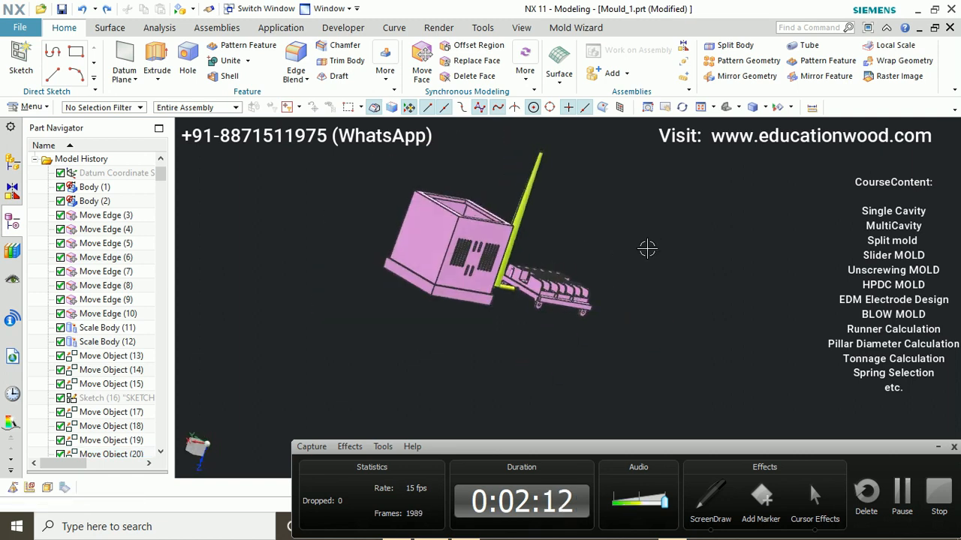
pyautogui.scroll(3, 433, 247)
pyautogui.moveTo(433, 246); pyautogui.dragTo(547, 296, button='middle')
# Hatch the underside of the box-shaped part with freehand strokes and clear the markup.
pyautogui.click(710, 503)
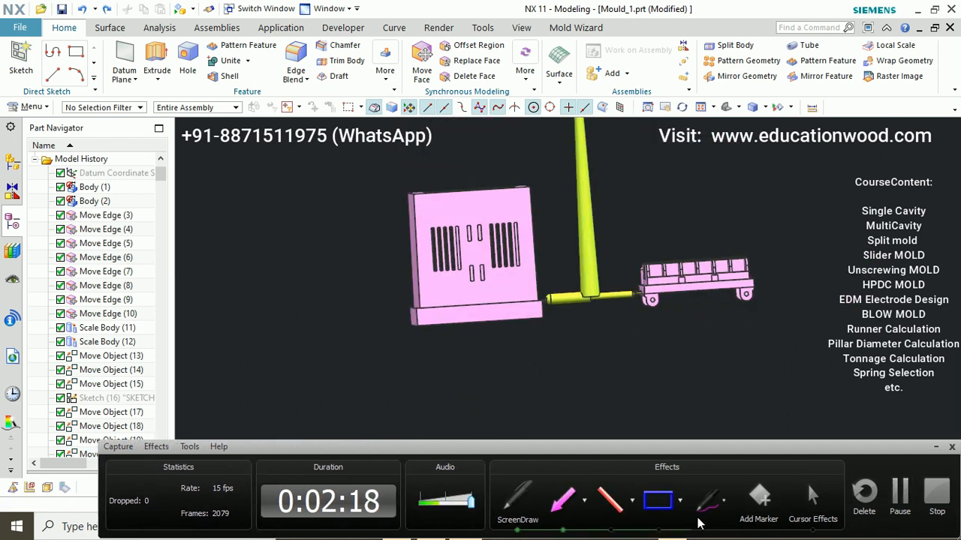
pyautogui.moveTo(415, 326)
pyautogui.mouseDown()
pyautogui.moveTo(406, 341)
pyautogui.moveTo(528, 323)
pyautogui.mouseUp()
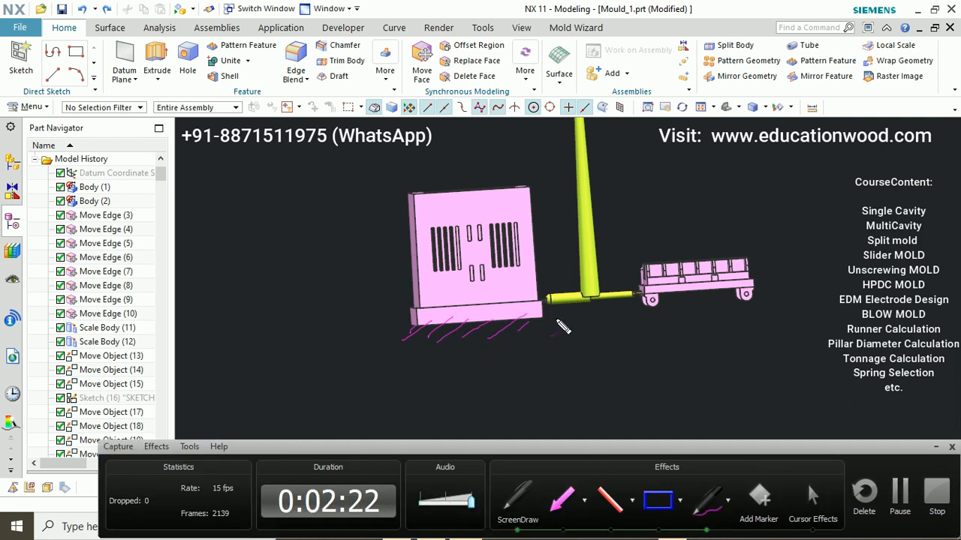
pyautogui.press('Escape')
# Trace the edges of the box-shaped part's slotted side wall freehand and clear the markup.
pyautogui.moveTo(557, 328)
pyautogui.mouseDown(button='middle')
pyautogui.moveTo(576, 325)
pyautogui.moveTo(501, 291)
pyautogui.moveTo(553, 272)
pyautogui.moveTo(593, 283)
pyautogui.moveTo(569, 281)
pyautogui.mouseUp(button='middle')
pyautogui.scroll(2, 499, 289)
pyautogui.scroll(-2, 554, 275)
pyautogui.scroll(-2, 570, 281)
pyautogui.scroll(2, 570, 281)
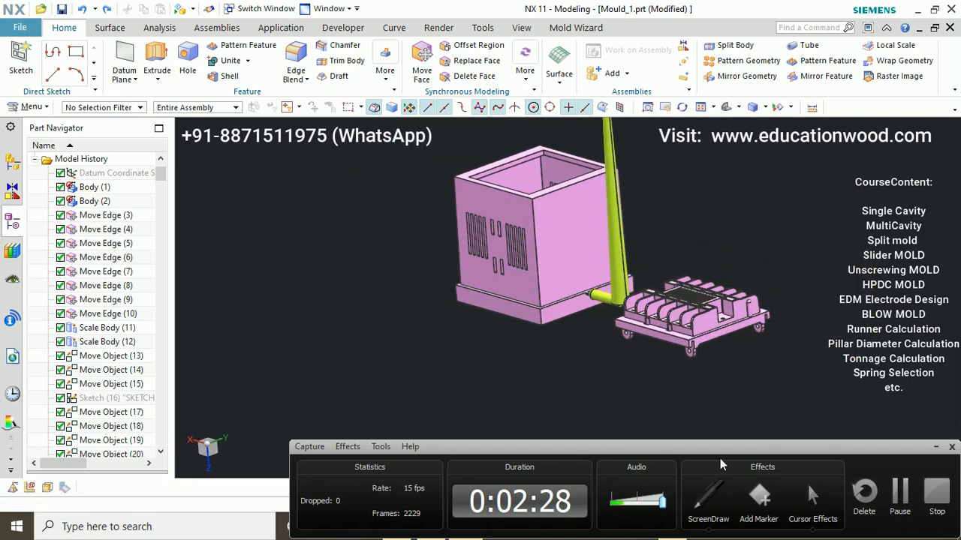
pyautogui.click(708, 496)
pyautogui.click(717, 501)
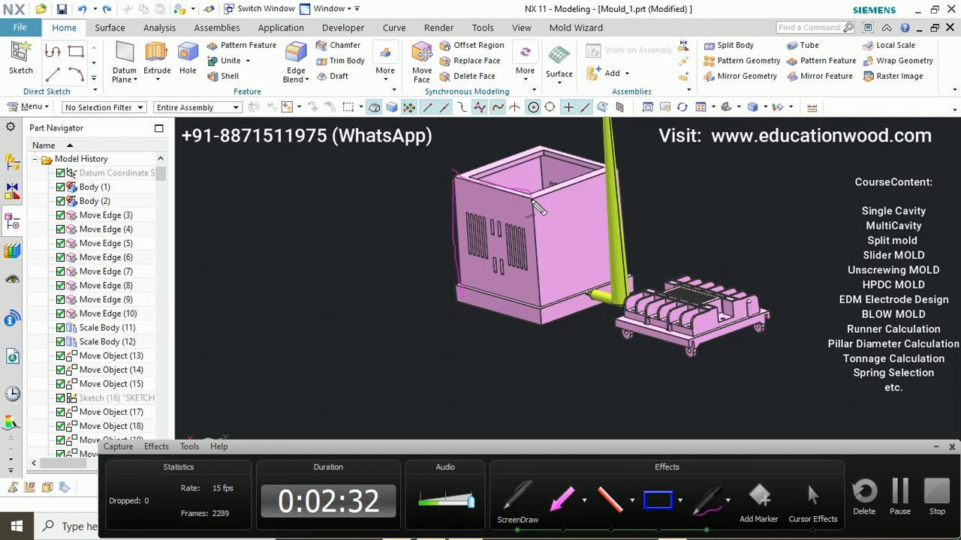
pyautogui.moveTo(532, 201); pyautogui.dragTo(539, 308)
pyautogui.press('Escape')
# Draw an arrow pointing at the outer edge of the box's slotted wall and clear the markup.
pyautogui.moveTo(537, 254); pyautogui.dragTo(564, 237, button='middle')
pyautogui.scroll(-1, 564, 238)
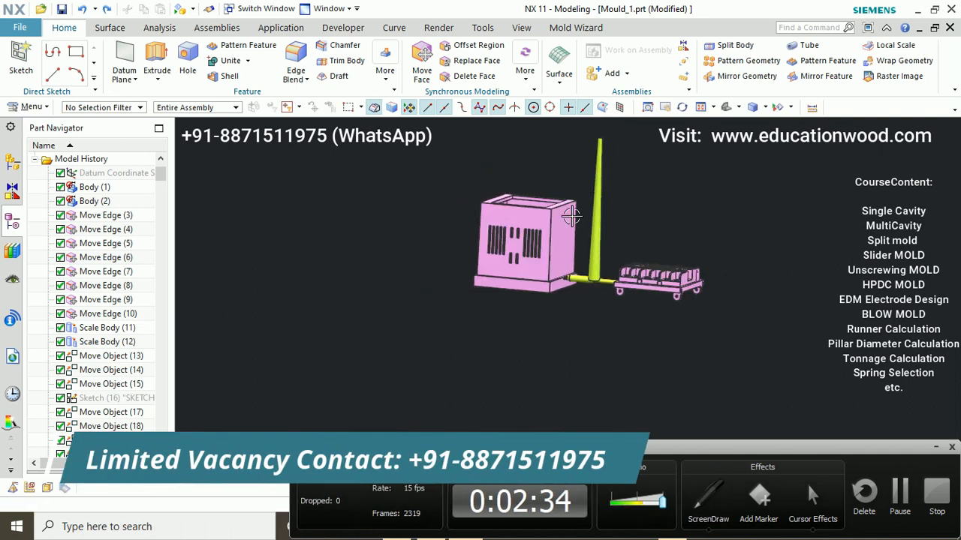
pyautogui.scroll(2, 563, 237)
pyautogui.click(708, 495)
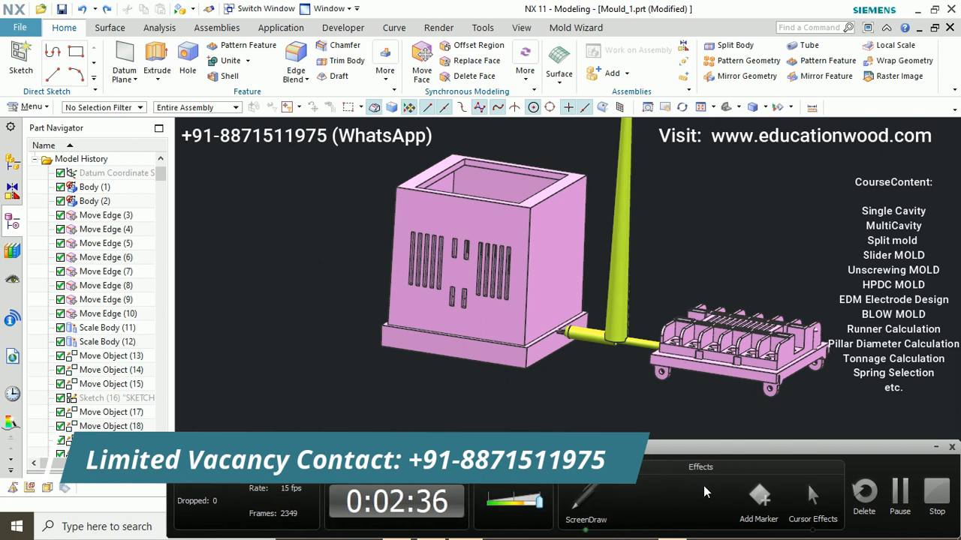
pyautogui.moveTo(362, 225); pyautogui.dragTo(399, 224)
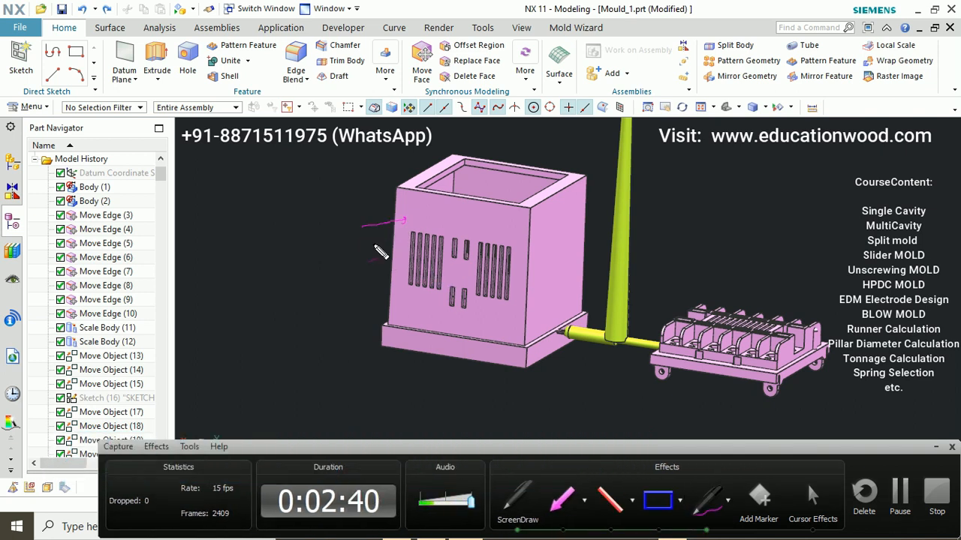
pyautogui.press('Escape')
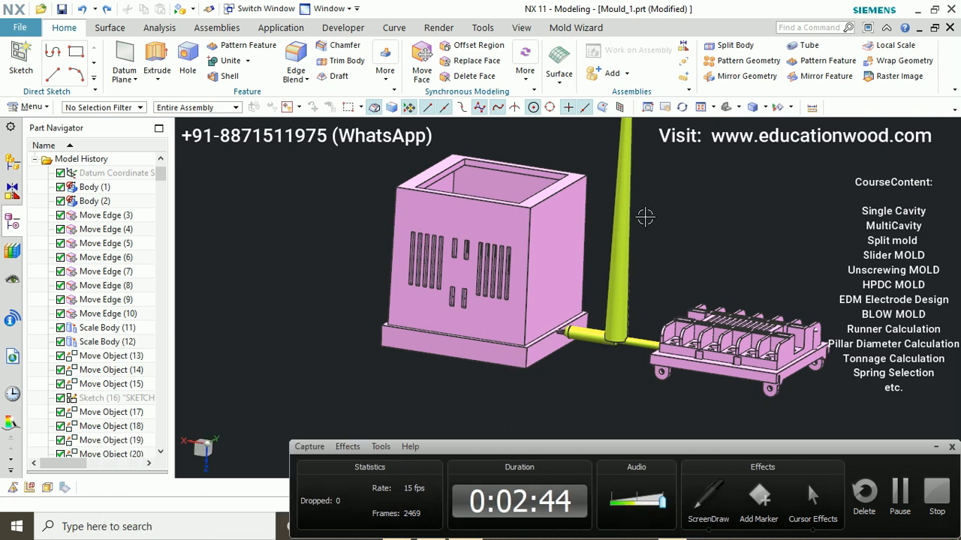
# In the front view, frame the box's slotted wall with a blue rectangle, highlight its upper corner, and clear the markup.
pyautogui.hotkey('ctrl', 'alt', 'f')
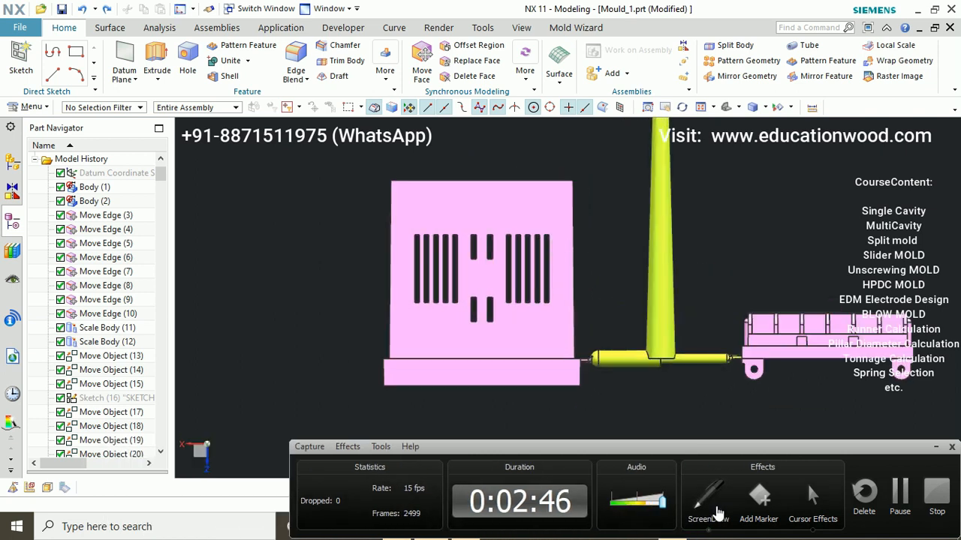
pyautogui.click(713, 518)
pyautogui.click(666, 510)
pyautogui.moveTo(392, 184)
pyautogui.mouseDown()
pyautogui.moveTo(420, 232)
pyautogui.moveTo(536, 361)
pyautogui.moveTo(573, 360)
pyautogui.mouseUp()
pyautogui.click(705, 500)
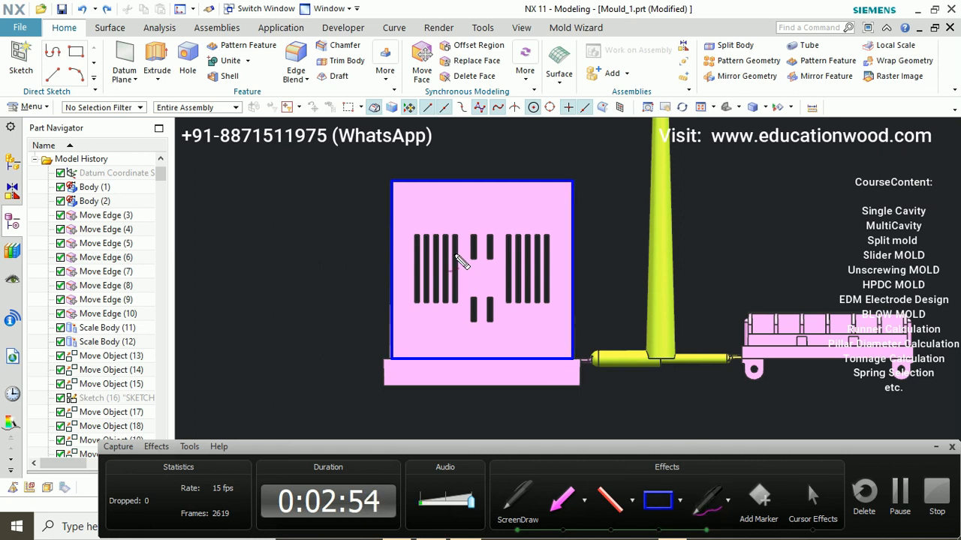
pyautogui.moveTo(391, 216)
pyautogui.mouseDown()
pyautogui.moveTo(390, 183)
pyautogui.moveTo(409, 190)
pyautogui.moveTo(441, 180)
pyautogui.mouseUp()
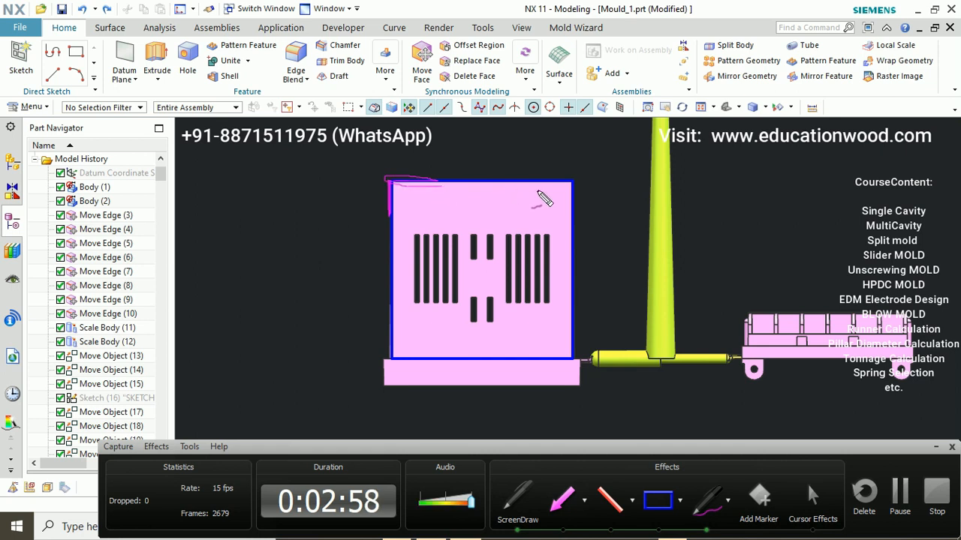
pyautogui.hotkey('ctrl', 'shift', 'd')
# Inspect the box-shaped part, the runner and the tray-shaped part from several angles, ending in the front view.
pyautogui.moveTo(564, 210)
pyautogui.mouseDown(button='middle')
pyautogui.moveTo(667, 248)
pyautogui.moveTo(631, 255)
pyautogui.moveTo(647, 313)
pyautogui.moveTo(659, 286)
pyautogui.moveTo(711, 282)
pyautogui.moveTo(719, 300)
pyautogui.mouseUp(button='middle')
pyautogui.scroll(5, 647, 289)
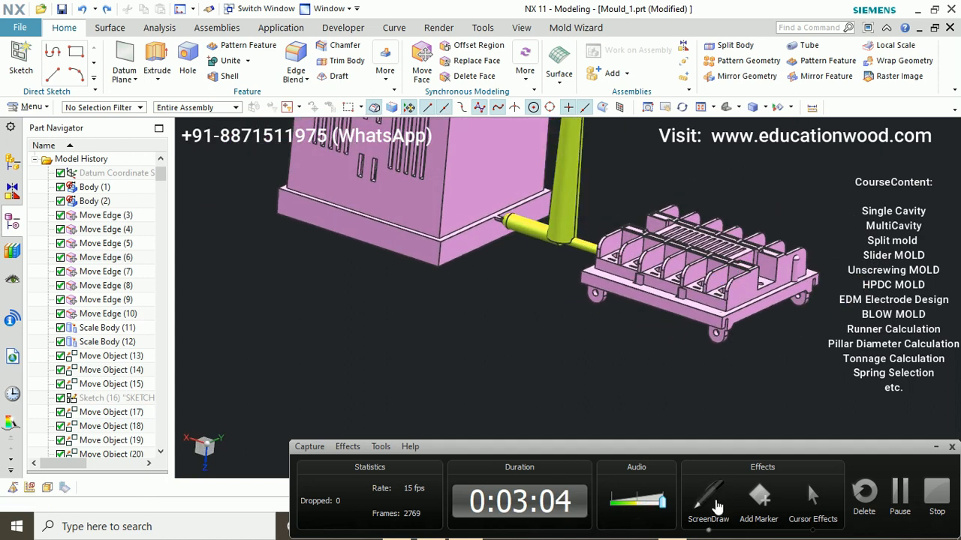
pyautogui.click(715, 503)
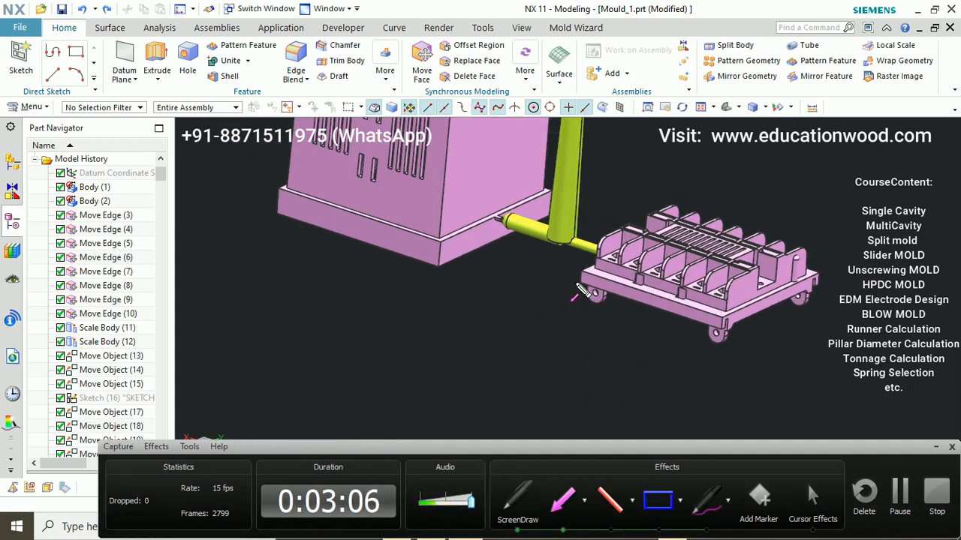
pyautogui.press('Escape')
pyautogui.scroll(-1, 577, 388)
pyautogui.moveTo(698, 288)
pyautogui.keyDown('shift'); pyautogui.mouseDown(button='middle')
pyautogui.moveTo(685, 334)
pyautogui.moveTo(679, 254)
pyautogui.moveTo(698, 247)
pyautogui.mouseUp(button='middle'); pyautogui.keyUp('shift')
pyautogui.scroll(-3, 698, 247)
pyautogui.scroll(4, 569, 279)
pyautogui.moveTo(569, 279); pyautogui.dragTo(693, 328, button='middle')
pyautogui.scroll(-3, 710, 274)
pyautogui.scroll(2, 710, 275)
pyautogui.scroll(4, 673, 314)
pyautogui.scroll(-2, 673, 314)
pyautogui.press('F8')
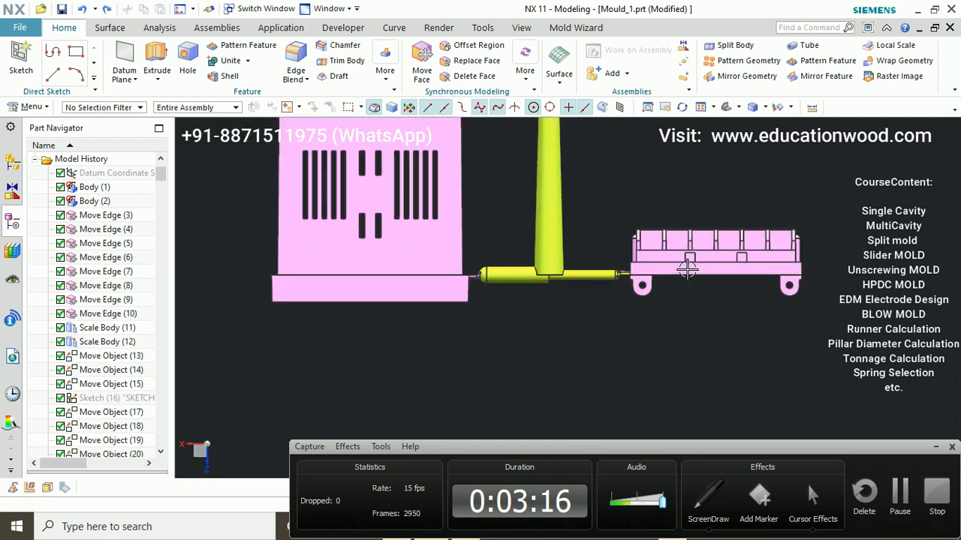
# Mark the gates at both ends of the runner with freehand lines and small vertical arrows.
pyautogui.scroll(1, 687, 268)
pyautogui.click(709, 498)
pyautogui.click(718, 506)
pyautogui.moveTo(627, 329); pyautogui.dragTo(634, 326)
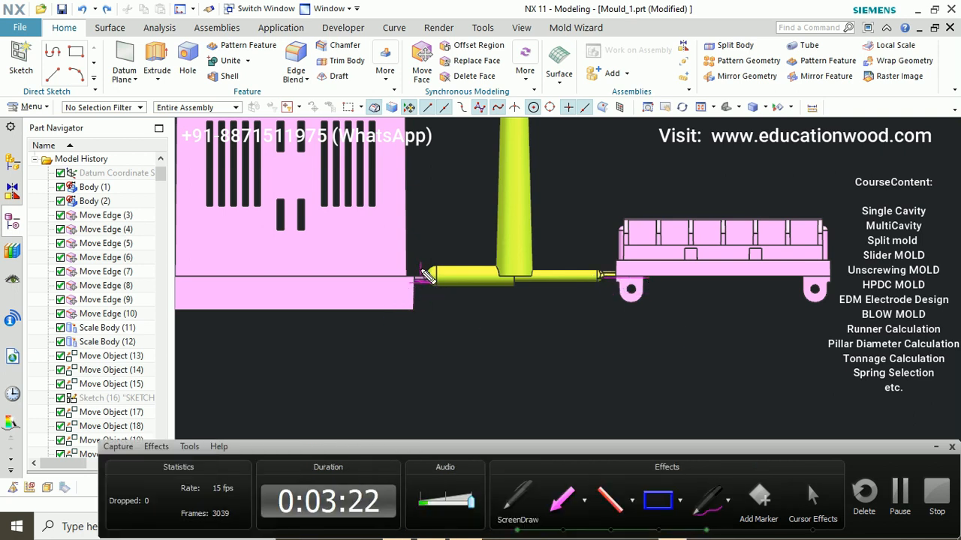
pyautogui.moveTo(416, 270)
pyautogui.mouseDown()
pyautogui.moveTo(430, 279)
pyautogui.moveTo(423, 294)
pyautogui.mouseUp()
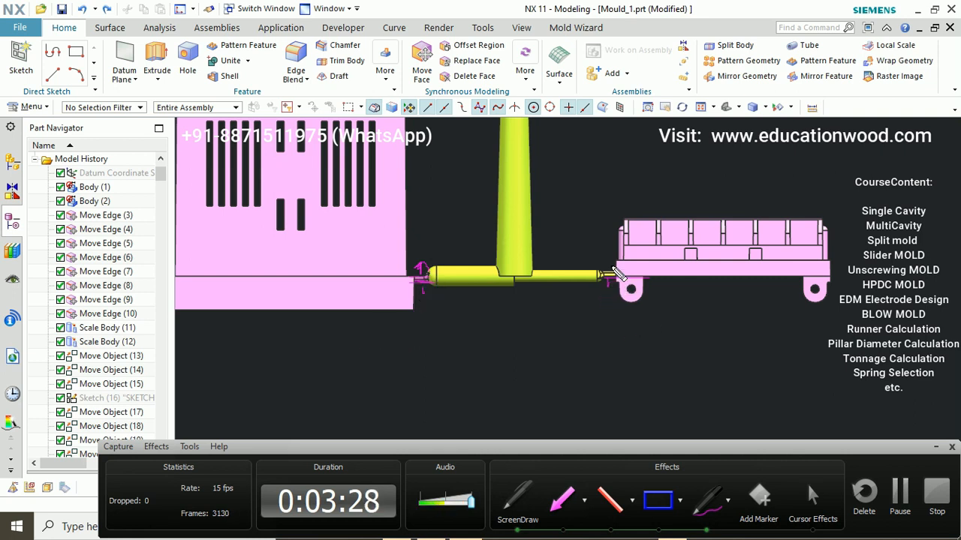
pyautogui.moveTo(610, 260); pyautogui.dragTo(614, 263)
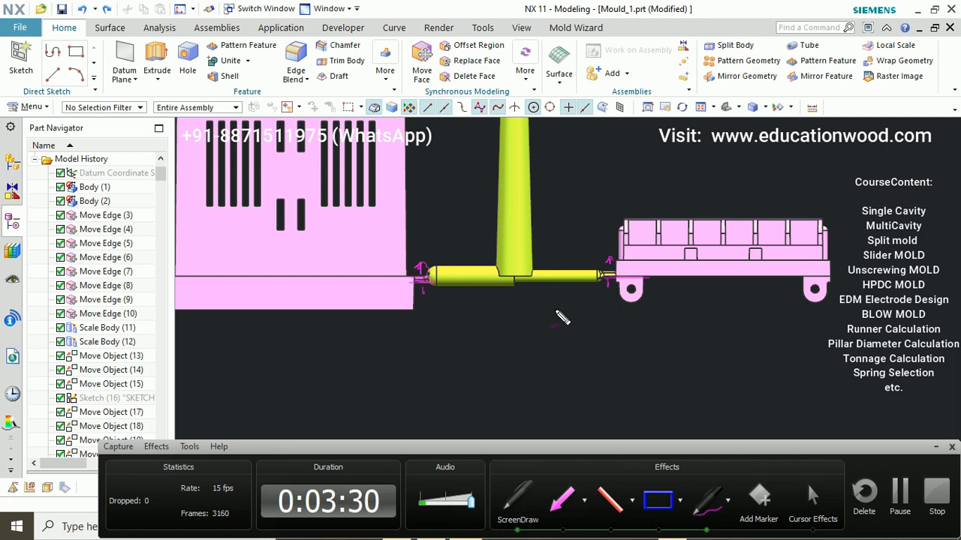
# Outline the area under the tray-shaped part, circle its lug nearest the runner, and clear the markup.
pyautogui.moveTo(663, 314)
pyautogui.mouseDown()
pyautogui.moveTo(639, 282)
pyautogui.moveTo(893, 341)
pyautogui.mouseUp()
pyautogui.moveTo(841, 289); pyautogui.dragTo(722, 330)
pyautogui.moveTo(658, 271); pyautogui.dragTo(744, 278)
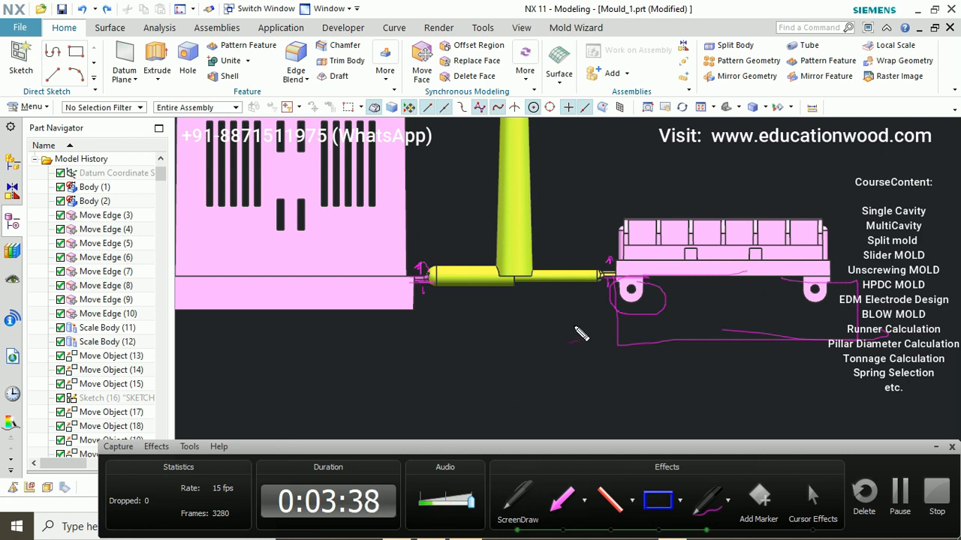
pyautogui.press('Escape')
# Mark the box-shaped part freehand and write the bracketed term [A + (B × 2)] + beside the model.
pyautogui.scroll(-3, 481, 284)
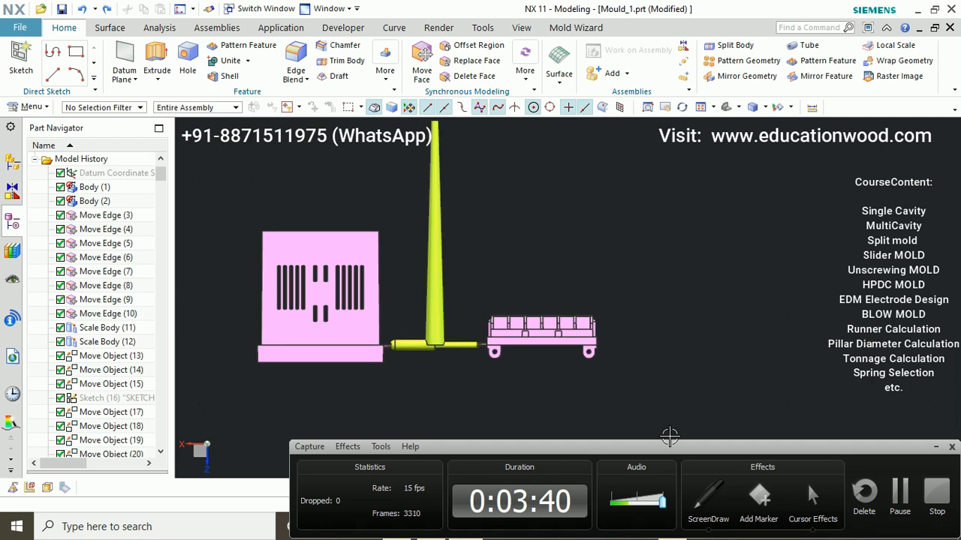
pyautogui.click(708, 495)
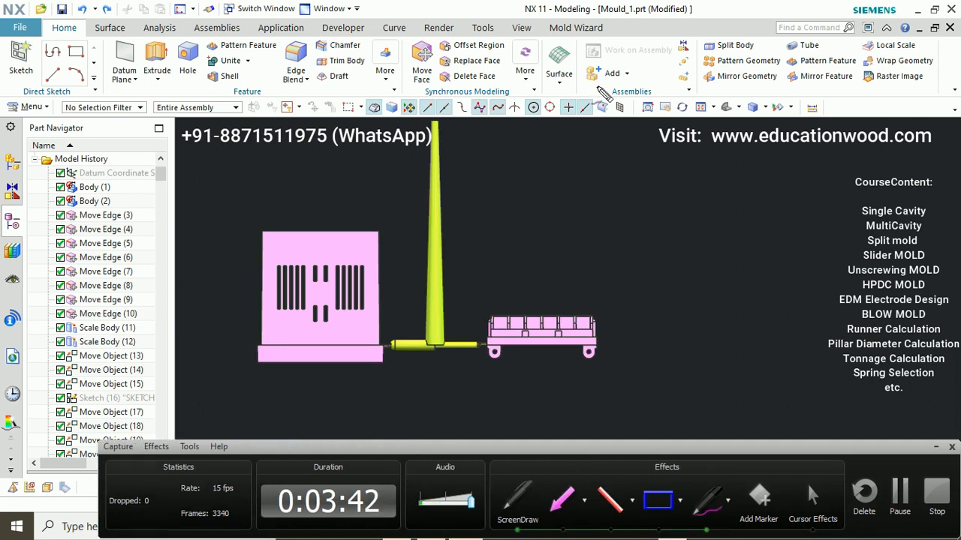
pyautogui.moveTo(263, 373); pyautogui.dragTo(305, 356)
pyautogui.moveTo(636, 269); pyautogui.dragTo(658, 267)
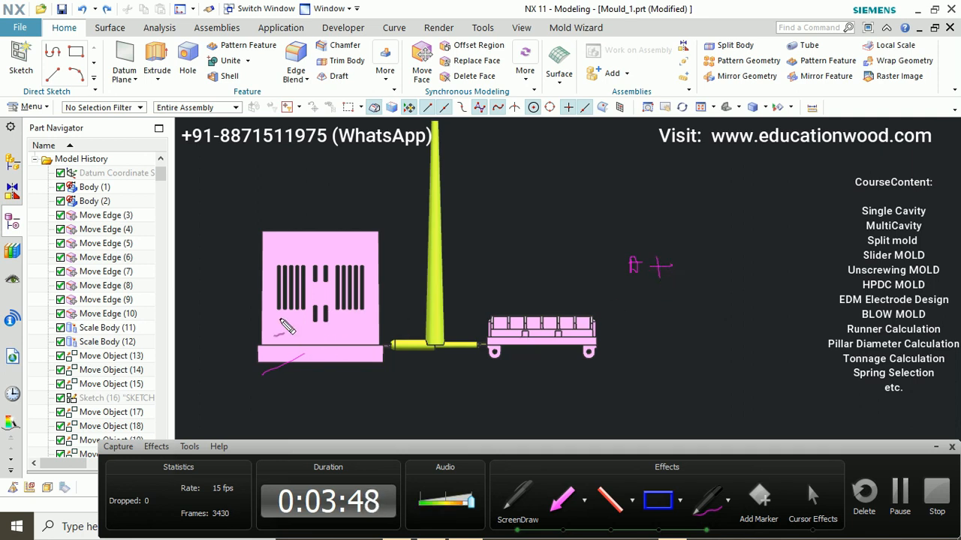
pyautogui.moveTo(692, 256)
pyautogui.mouseDown()
pyautogui.moveTo(700, 276)
pyautogui.moveTo(741, 269)
pyautogui.moveTo(749, 278)
pyautogui.mouseUp()
pyautogui.moveTo(259, 305); pyautogui.dragTo(292, 313)
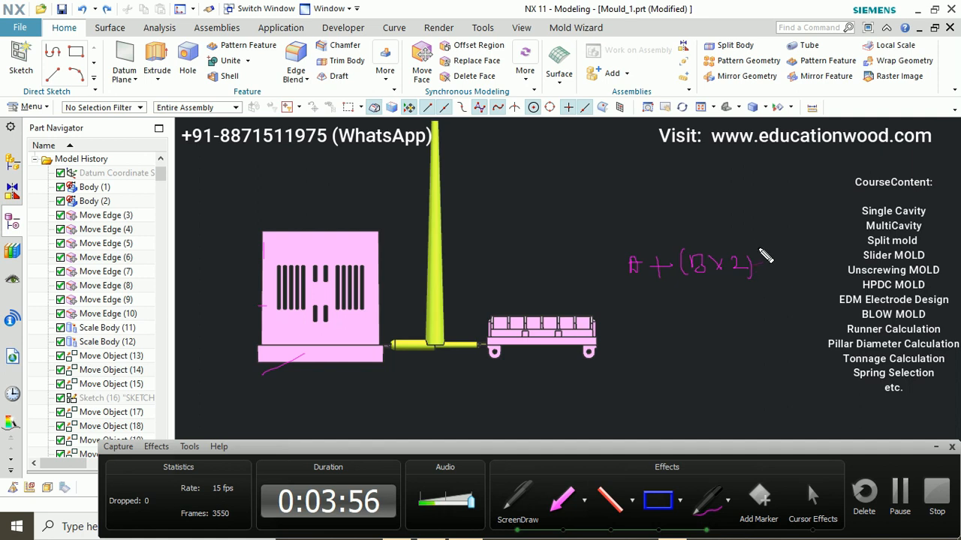
pyautogui.moveTo(763, 293); pyautogui.dragTo(747, 299)
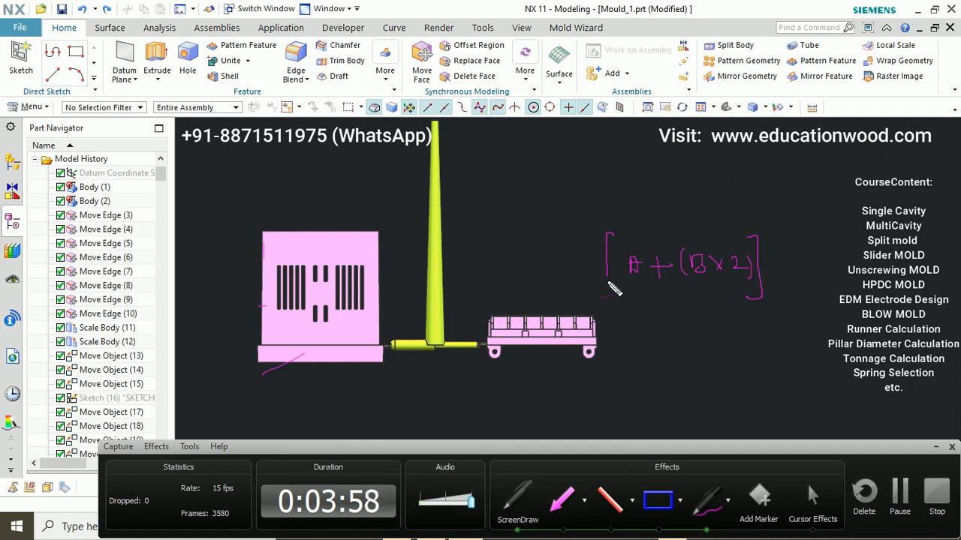
pyautogui.moveTo(773, 257); pyautogui.dragTo(773, 274)
pyautogui.moveTo(766, 265); pyautogui.dragTo(781, 265)
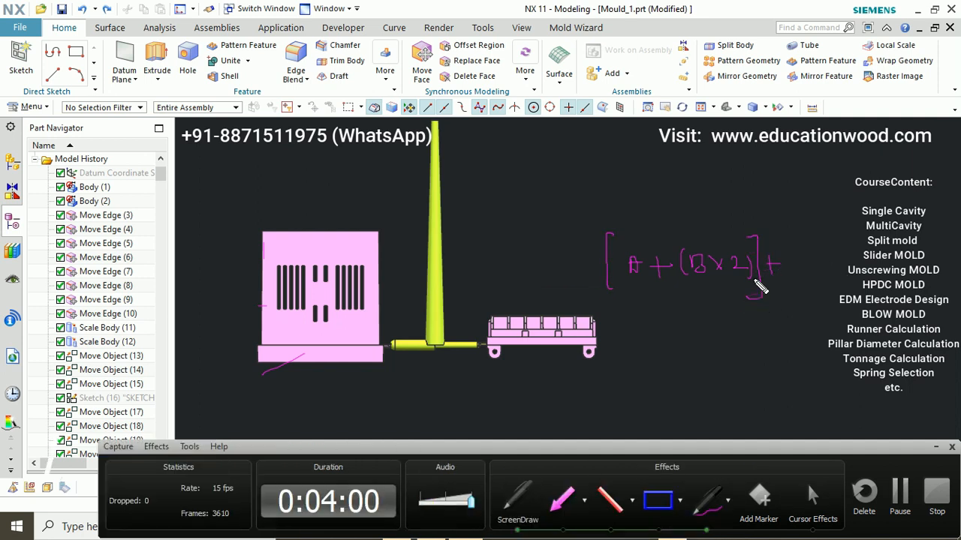
# Mark the tray-shaped part, add the term [C + (D × 2)] with a leading equals sign, and bracket the expression underneath.
pyautogui.moveTo(511, 350)
pyautogui.mouseDown()
pyautogui.moveTo(557, 350)
pyautogui.moveTo(489, 350)
pyautogui.moveTo(485, 360)
pyautogui.mouseUp()
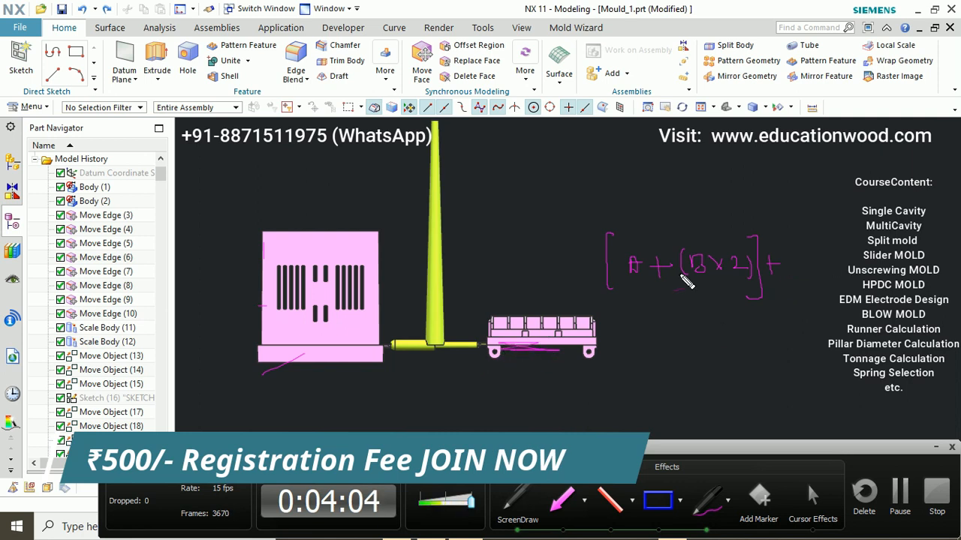
pyautogui.moveTo(813, 256); pyautogui.dragTo(796, 303)
pyautogui.moveTo(826, 260); pyautogui.dragTo(831, 268)
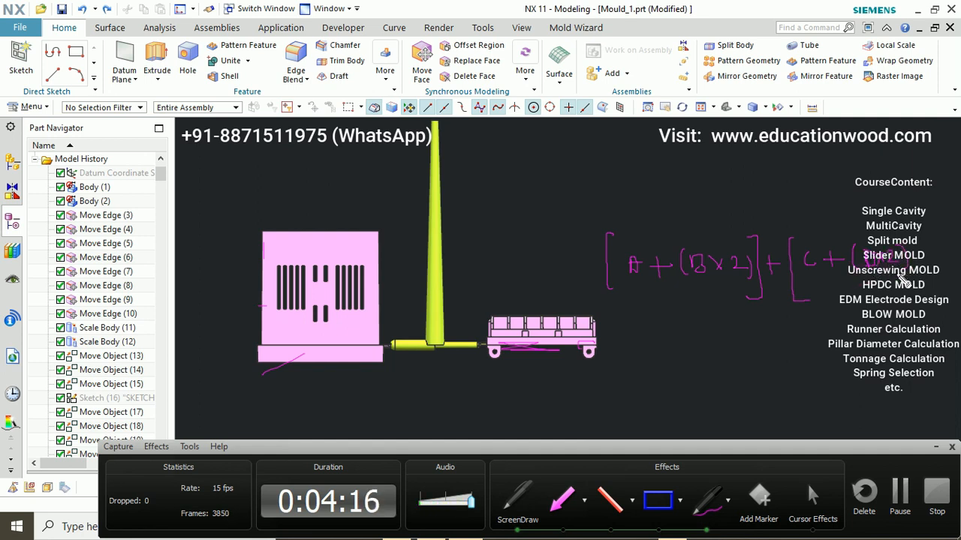
pyautogui.moveTo(589, 275); pyautogui.dragTo(573, 276)
pyautogui.moveTo(605, 309)
pyautogui.mouseDown()
pyautogui.moveTo(611, 327)
pyautogui.moveTo(883, 338)
pyautogui.moveTo(931, 331)
pyautogui.mouseUp()
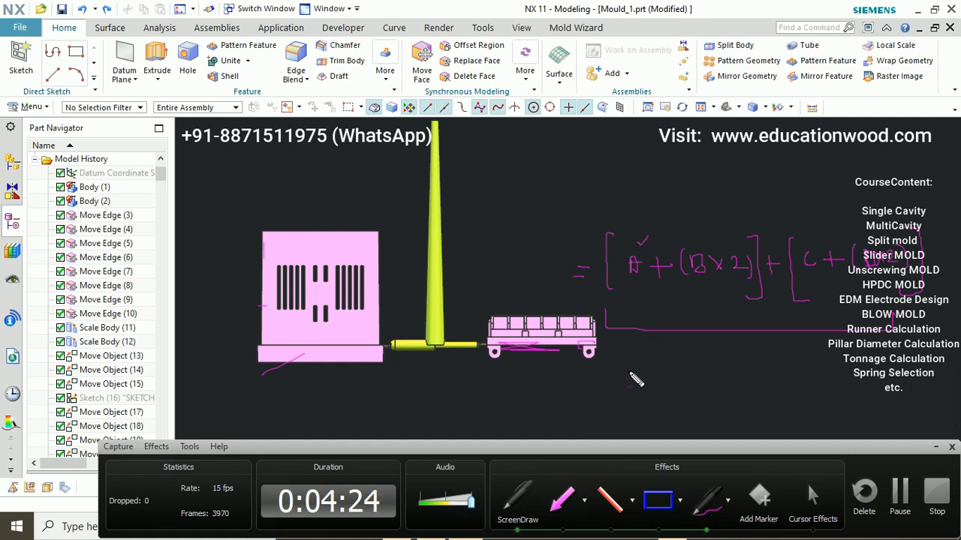
# Underline the (B × 2) term and write the fraction (P) × I/P over 100000 below the formula.
pyautogui.moveTo(611, 363); pyautogui.dragTo(617, 370)
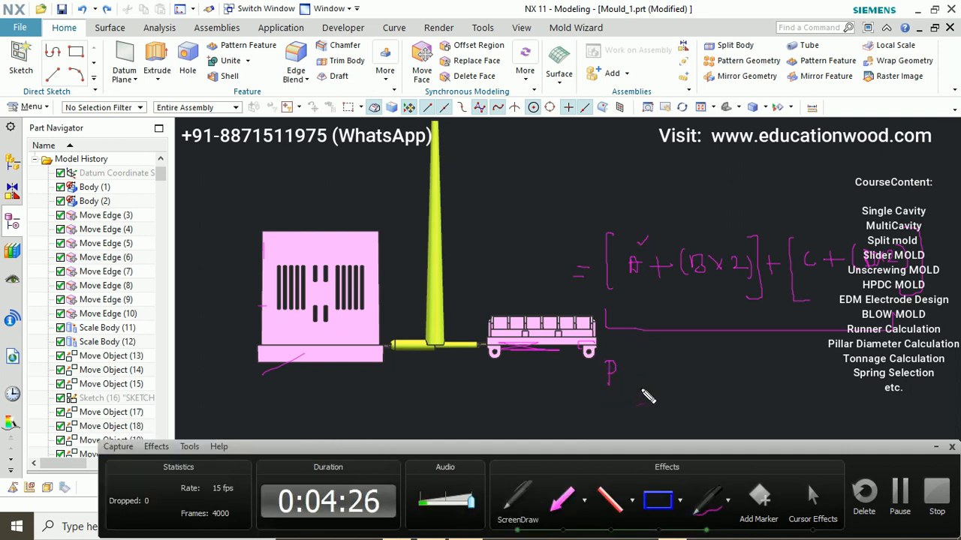
pyautogui.moveTo(665, 292); pyautogui.dragTo(721, 289)
pyautogui.moveTo(617, 361)
pyautogui.mouseDown()
pyautogui.moveTo(621, 389)
pyautogui.moveTo(672, 377)
pyautogui.mouseUp()
pyautogui.moveTo(681, 365); pyautogui.dragTo(686, 389)
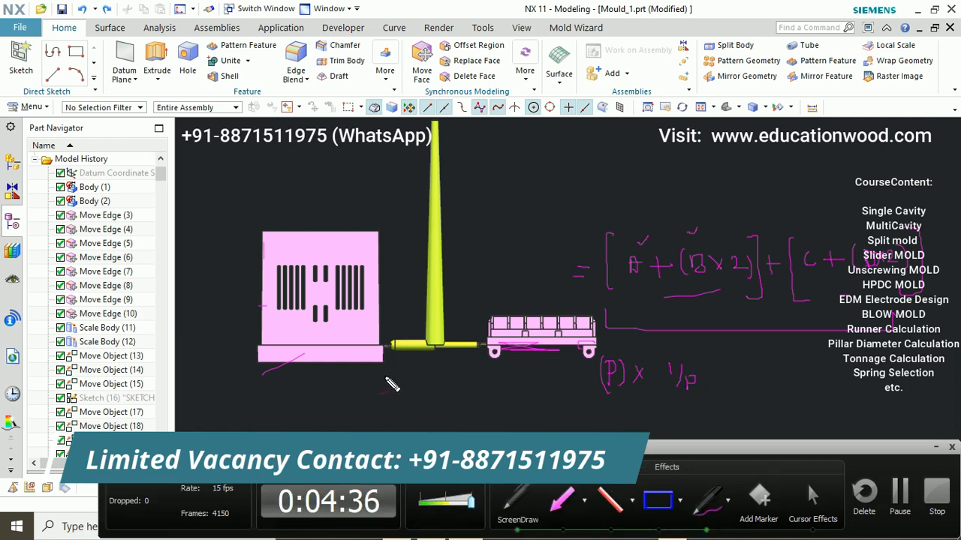
pyautogui.moveTo(595, 395); pyautogui.dragTo(743, 398)
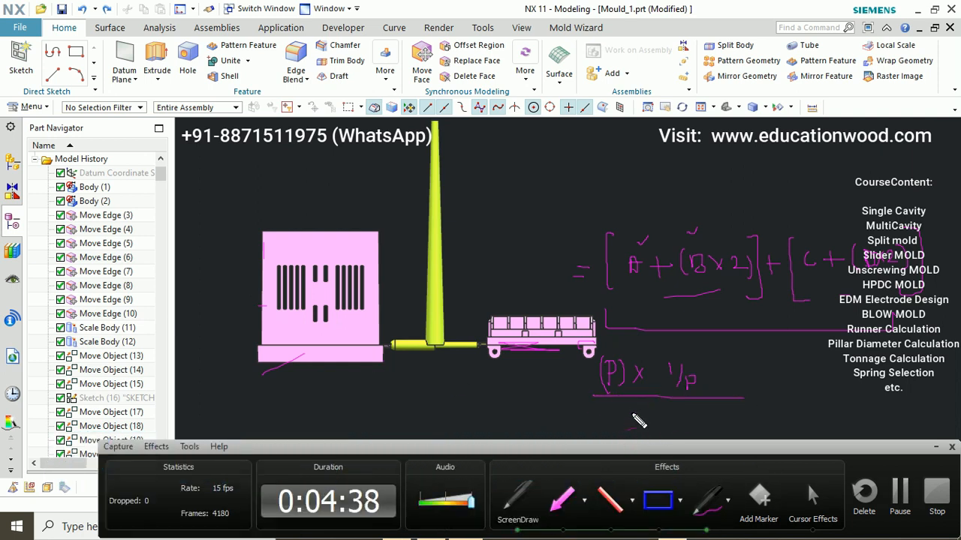
pyautogui.moveTo(653, 415); pyautogui.dragTo(670, 419)
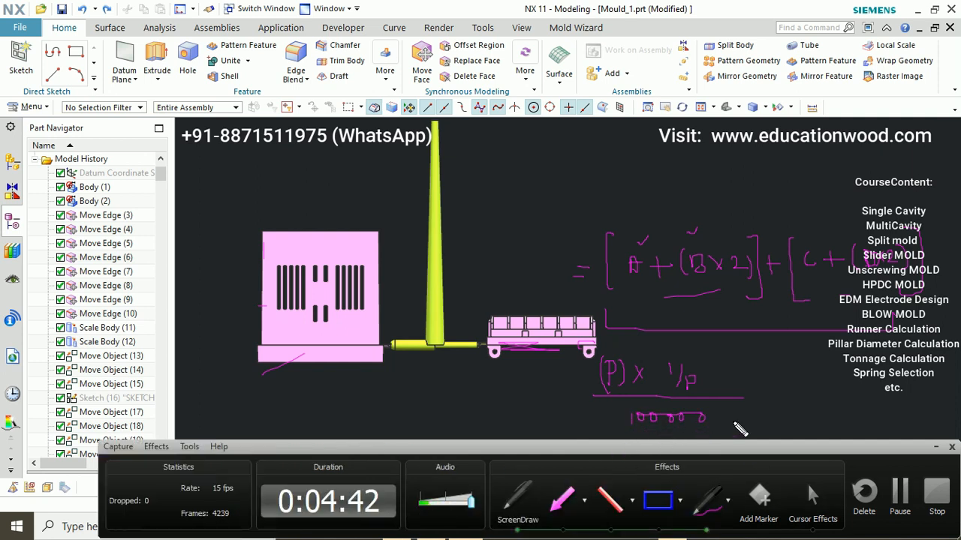
# Complete the fraction with an equals sign and a circled Ton, circle the I/P factor, and clear the markup.
pyautogui.moveTo(759, 396)
pyautogui.mouseDown()
pyautogui.moveTo(841, 403)
pyautogui.moveTo(854, 418)
pyautogui.moveTo(882, 392)
pyautogui.mouseUp()
pyautogui.moveTo(699, 359); pyautogui.dragTo(670, 399)
pyautogui.moveTo(721, 375); pyautogui.dragTo(733, 371)
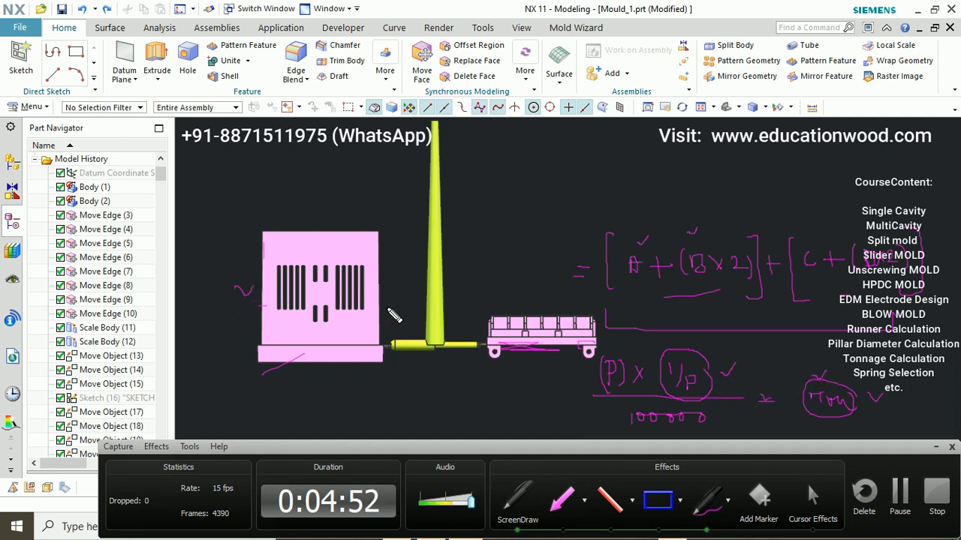
pyautogui.press('Escape')
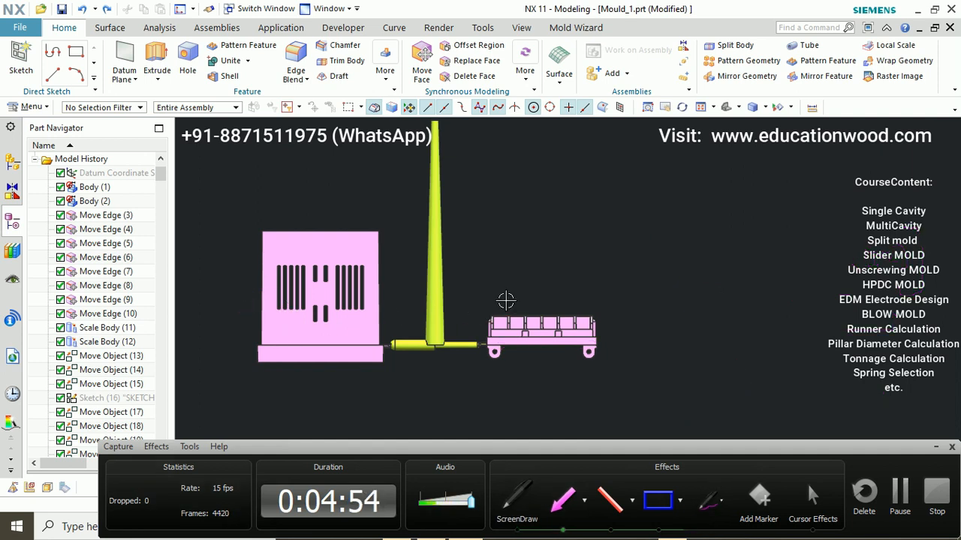
# Display the complete mould assembly with its plates and view it at an angle.
pyautogui.scroll(-4, 615, 264)
pyautogui.moveTo(615, 263); pyautogui.dragTo(528, 270, button='middle')
pyautogui.scroll(3, 687, 275)
pyautogui.scroll(-2, 643, 275)
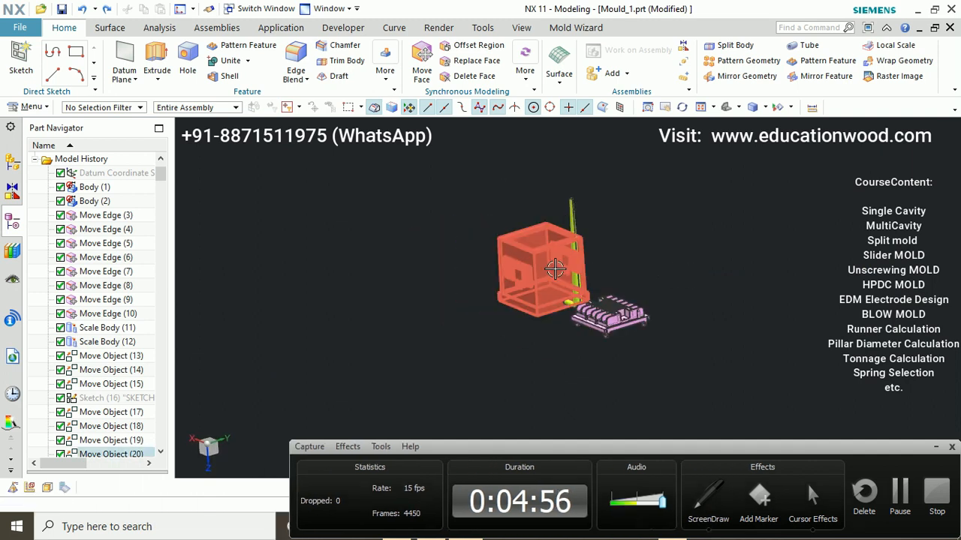
pyautogui.scroll(4, 705, 266)
pyautogui.rightClick(709, 268)
pyautogui.hotkey('ctrl', 'shift', 'u')
pyautogui.scroll(-3, 623, 271)
pyautogui.scroll(2, 588, 235)
pyautogui.scroll(1, 588, 235)
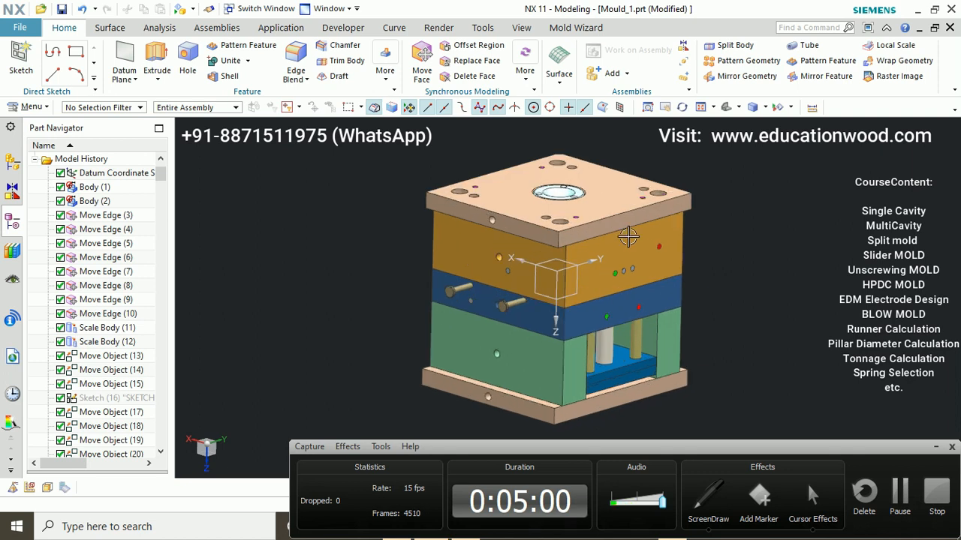
pyautogui.scroll(-1, 676, 248)
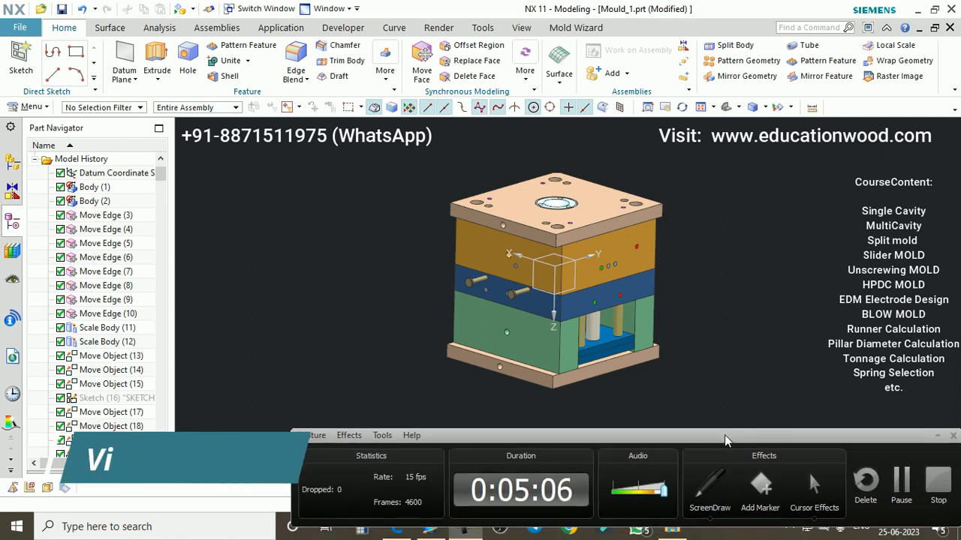
# Draw a freehand check mark beside the mould assembly and clear it.
pyautogui.click(706, 490)
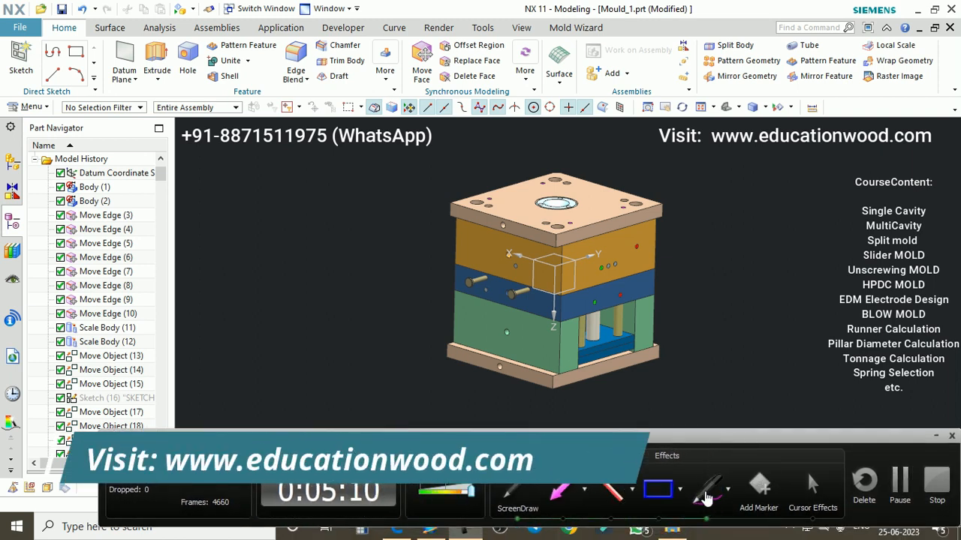
pyautogui.moveTo(708, 211); pyautogui.dragTo(739, 205)
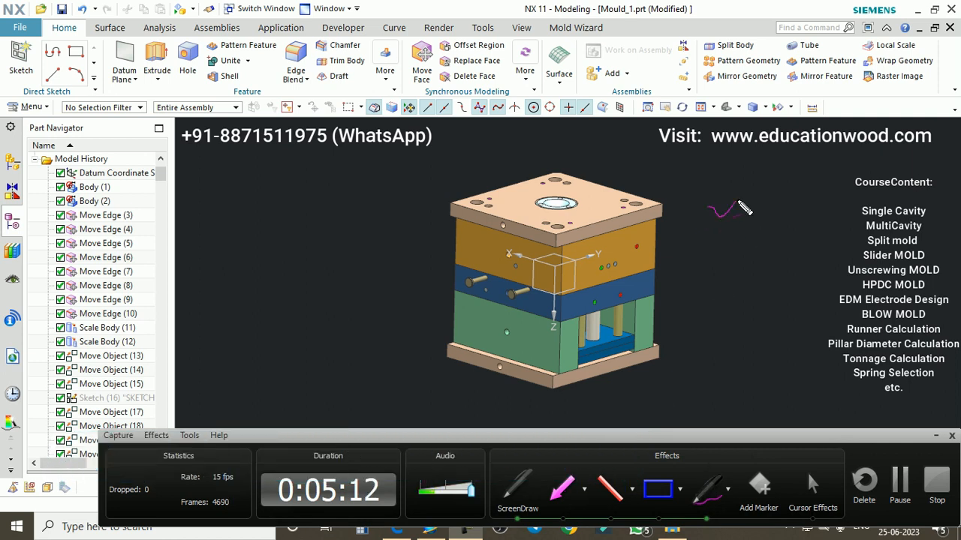
pyautogui.press('Escape')
# Swap the shown and hidden bodies to isolate the two moulded parts with their sprue and runner.
pyautogui.scroll(-2, 681, 234)
pyautogui.rightClick(738, 257)
pyautogui.hotkey('ctrl', 'shift', 'b')
pyautogui.scroll(7, 581, 245)
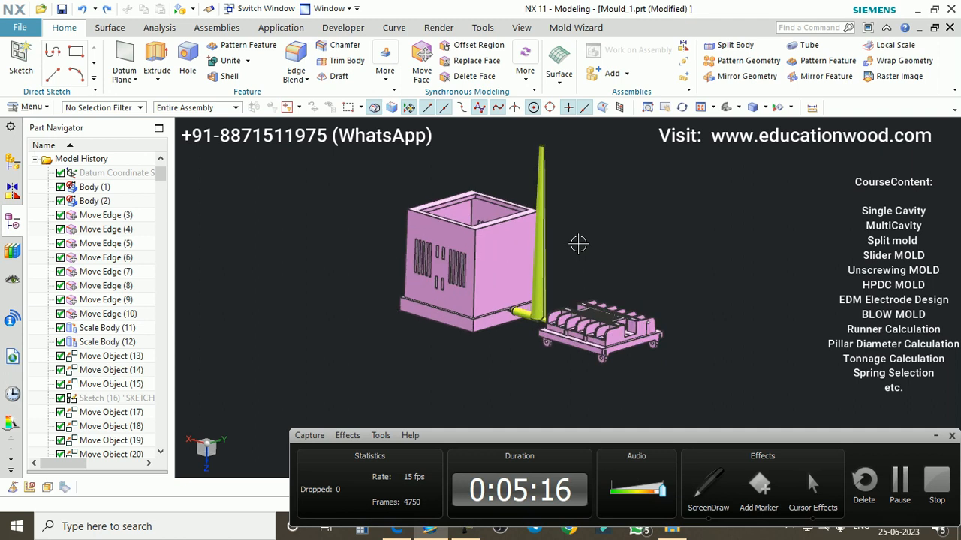
# Open Assign Solid Density, jot a freehand note beside the model, underline the density units, and clear the markup.
pyautogui.click(13, 489)
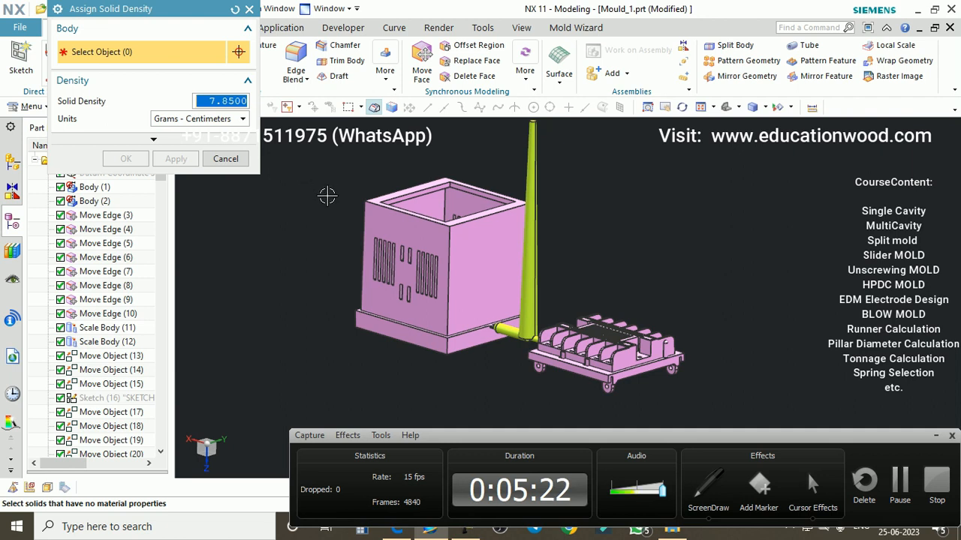
pyautogui.click(707, 484)
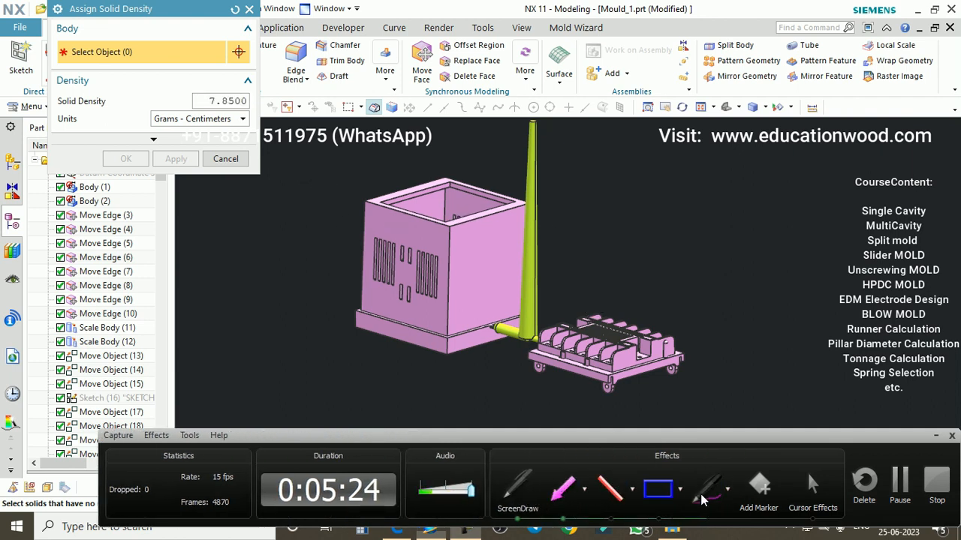
pyautogui.moveTo(698, 191)
pyautogui.mouseDown()
pyautogui.moveTo(796, 214)
pyautogui.moveTo(824, 204)
pyautogui.mouseUp()
pyautogui.click(717, 199)
pyautogui.moveTo(184, 118); pyautogui.dragTo(234, 119)
pyautogui.press('Escape')
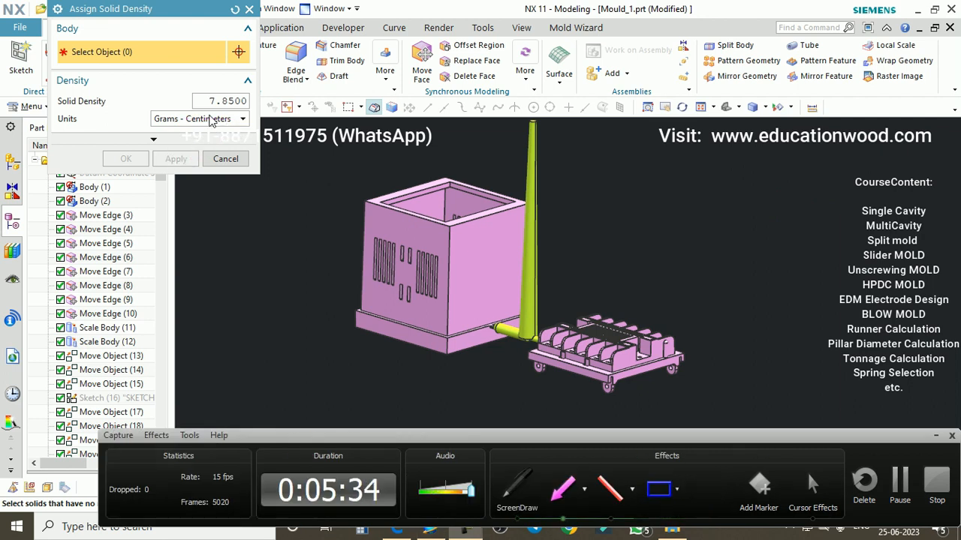
# Assign a solid density of 0.90 in Grams - Centimeters to the joined parts and runner, and reopen Assign Solid Density.
pyautogui.doubleClick(216, 101)
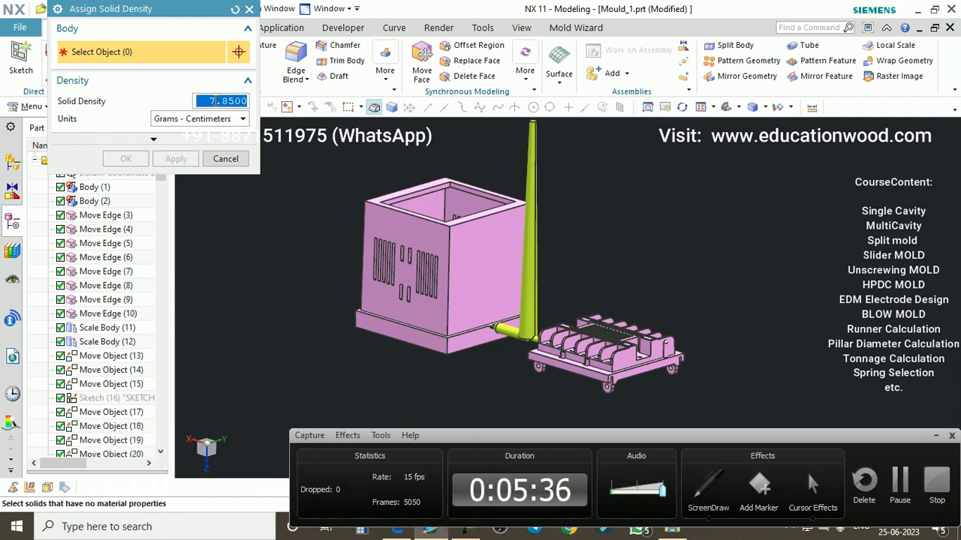
pyautogui.write('0.90')
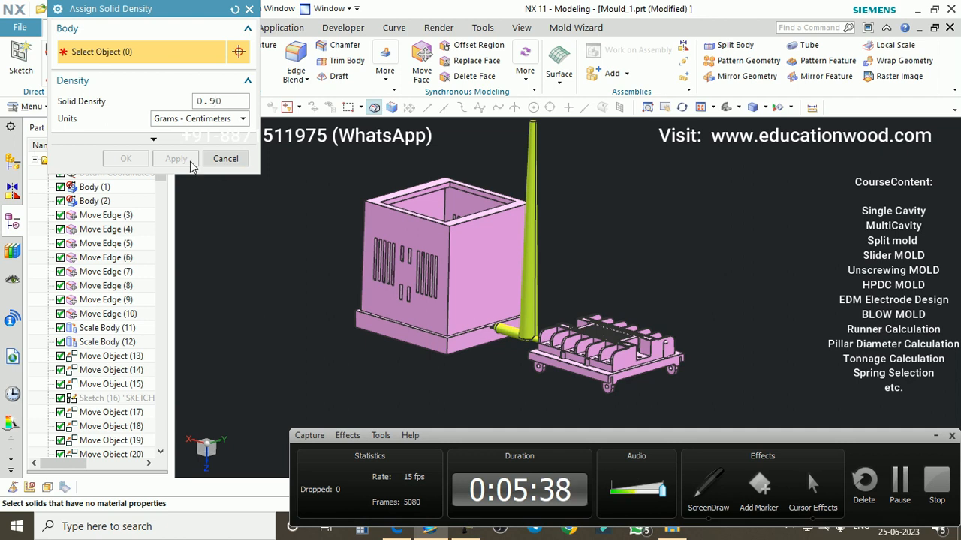
pyautogui.click(469, 198)
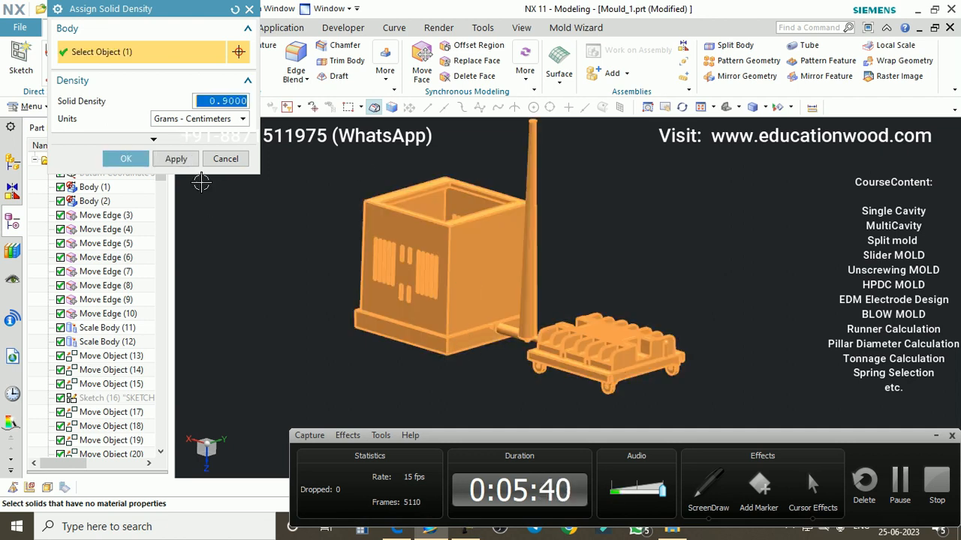
pyautogui.click(133, 164)
pyautogui.click(12, 489)
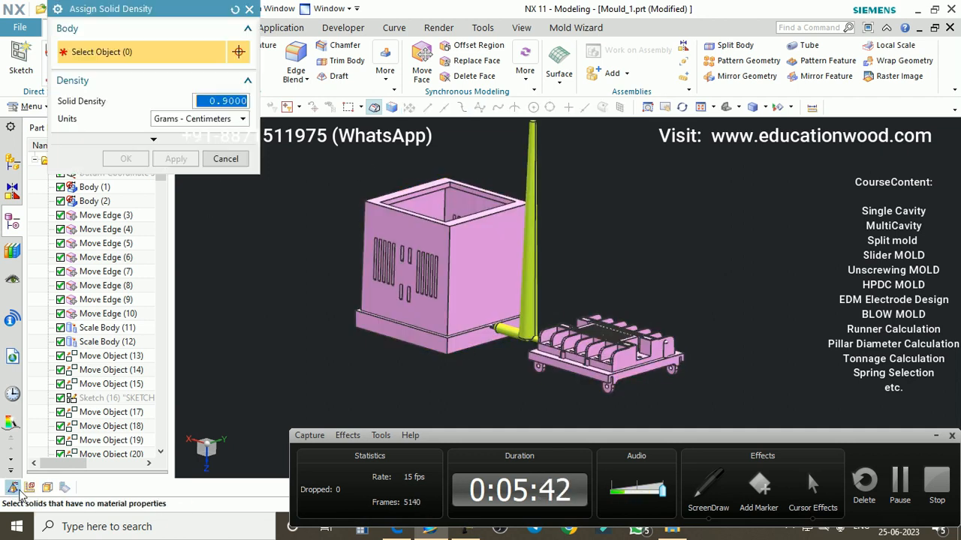
pyautogui.click(462, 264)
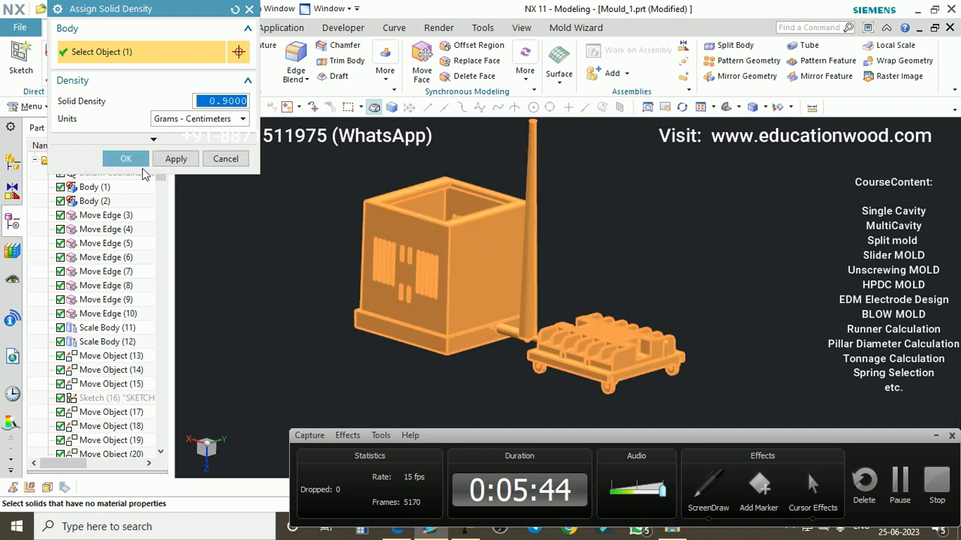
pyautogui.scroll(-2, 431, 250)
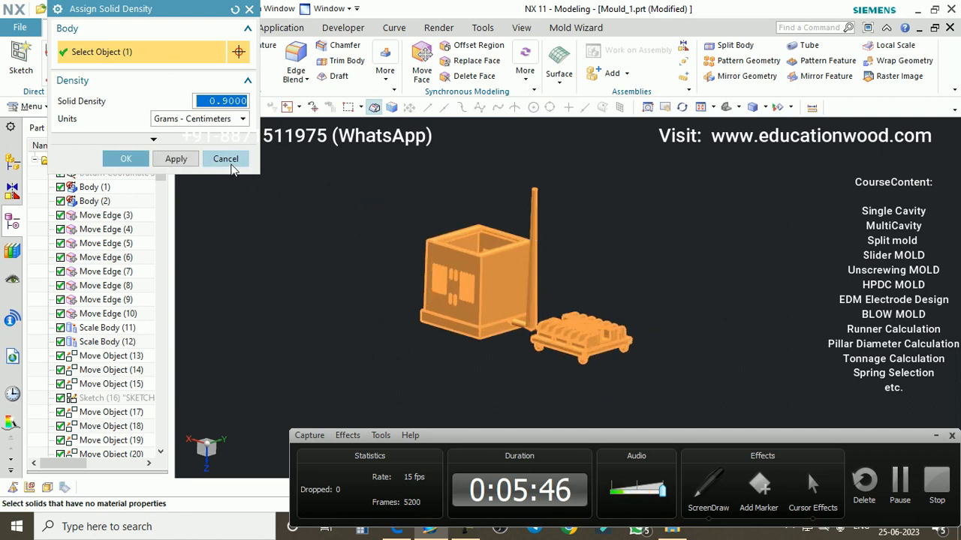
pyautogui.click(228, 160)
# Measure the mass of the joined moulded parts, sprue and runner with Measure Body.
pyautogui.click(30, 487)
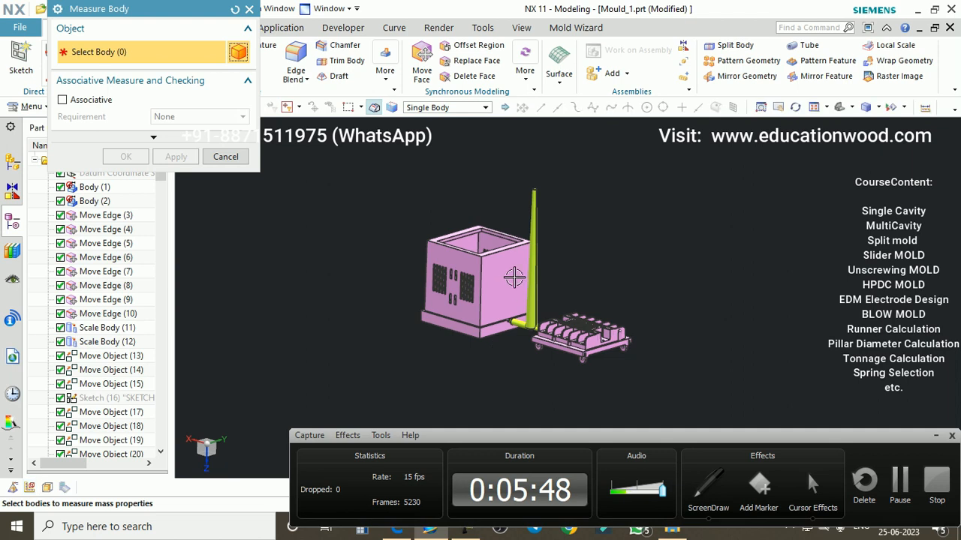
pyautogui.click(534, 302)
pyautogui.click(593, 271)
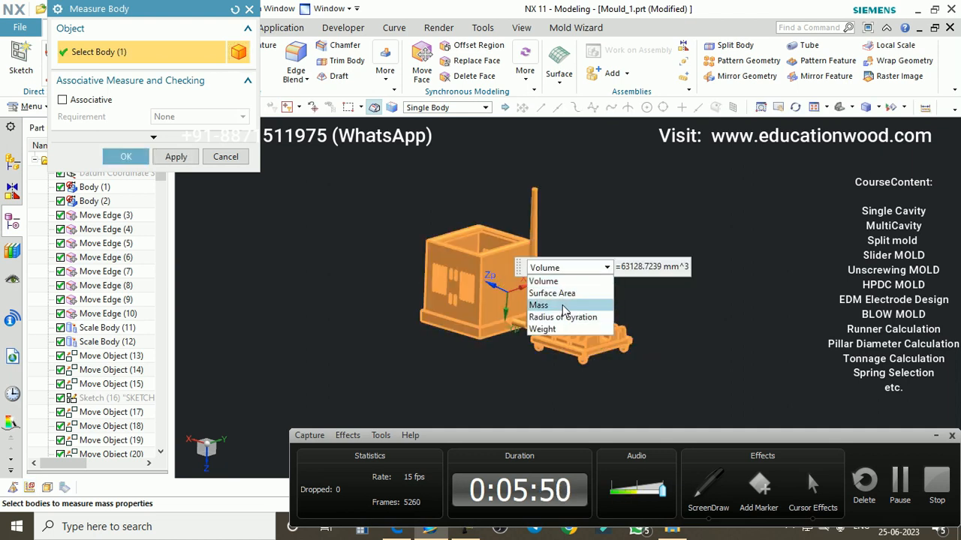
pyautogui.click(563, 305)
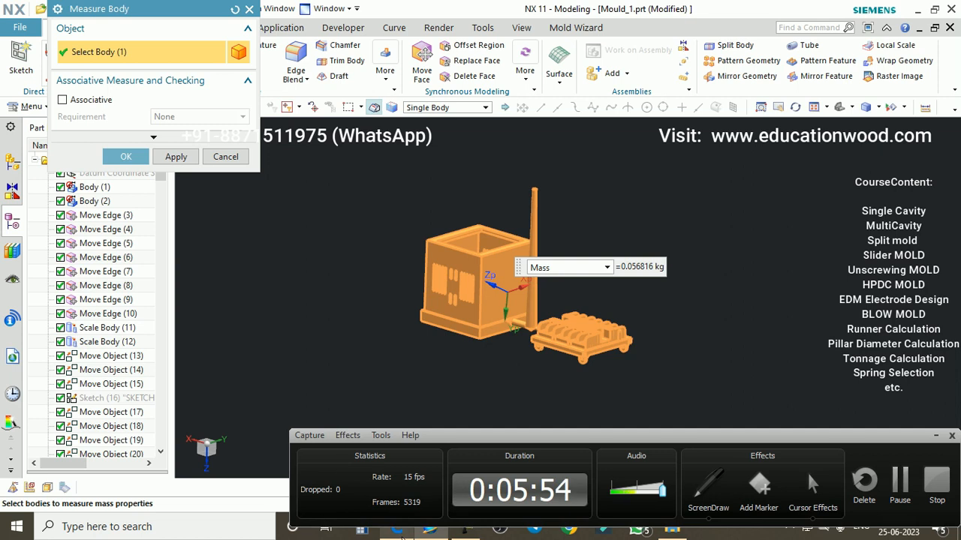
# Open the Calculator and convert the measured mass to grams by computing 0.056 × 1000.
pyautogui.click(361, 529)
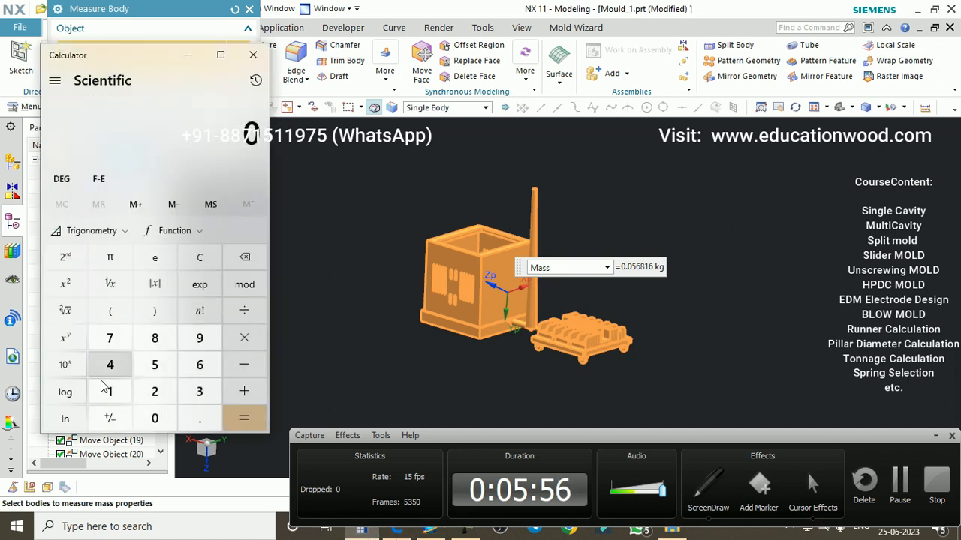
pyautogui.click(198, 418)
pyautogui.click(154, 418)
pyautogui.click(154, 365)
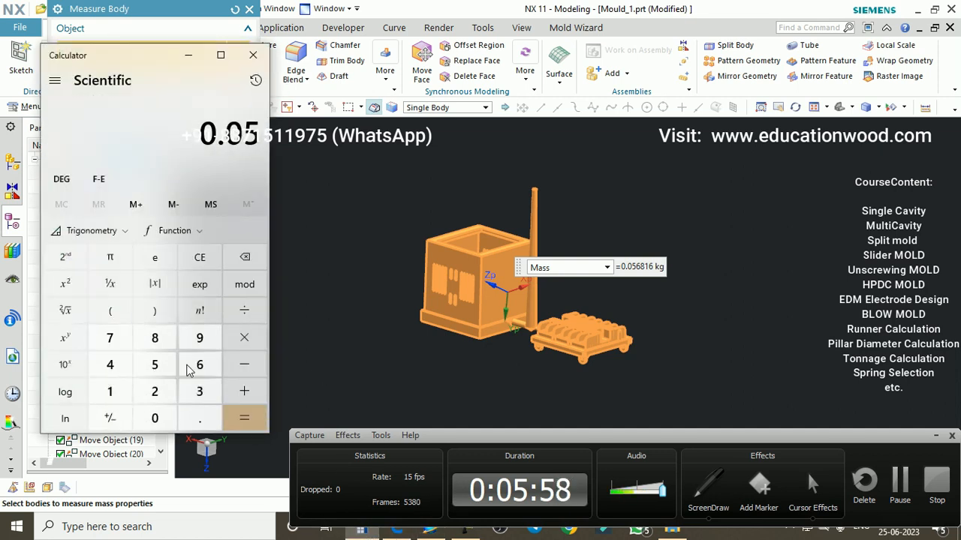
pyautogui.click(199, 365)
pyautogui.click(246, 336)
pyautogui.click(109, 391)
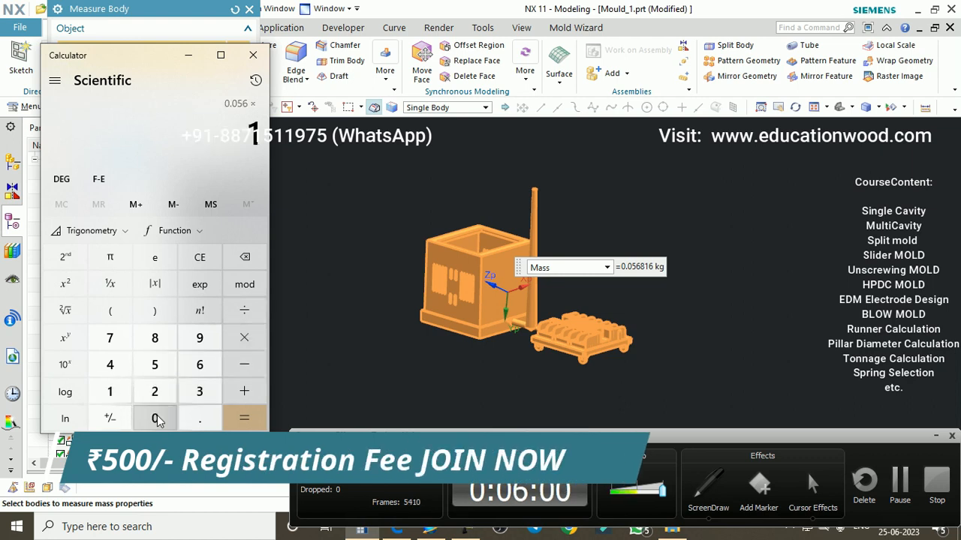
pyautogui.doubleClick(155, 419)
pyautogui.click(156, 419)
pyautogui.click(242, 417)
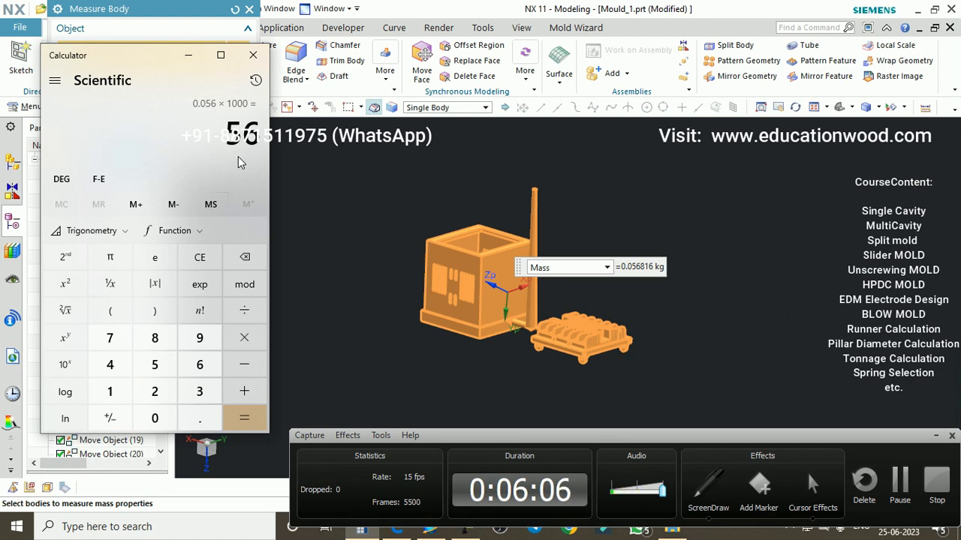
# Mark the mass reading and the calculated result with freehand strokes, clear the markup, and close the Calculator and Measure Body.
pyautogui.click(708, 489)
pyautogui.click(704, 499)
pyautogui.moveTo(551, 231); pyautogui.dragTo(561, 228)
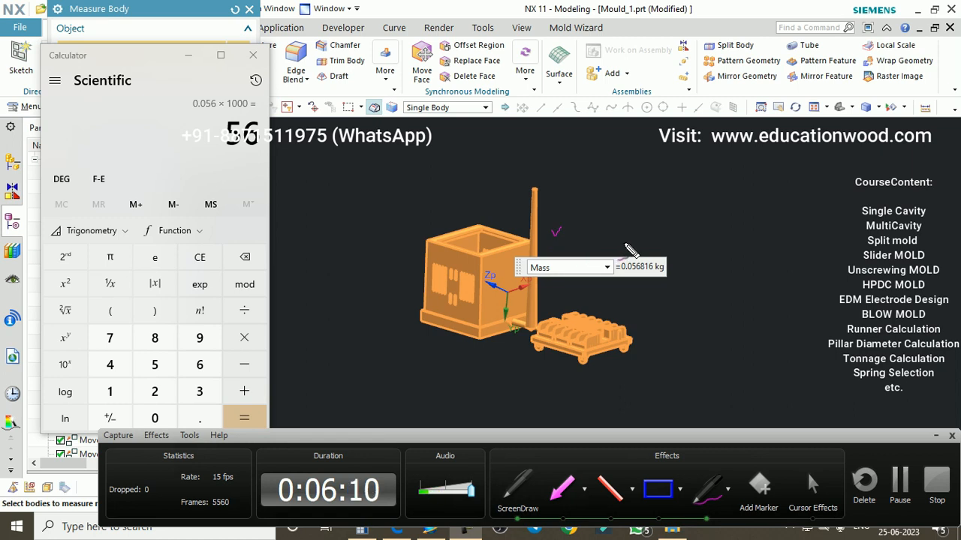
pyautogui.moveTo(268, 157)
pyautogui.mouseDown()
pyautogui.moveTo(223, 157)
pyautogui.moveTo(218, 140)
pyautogui.mouseUp()
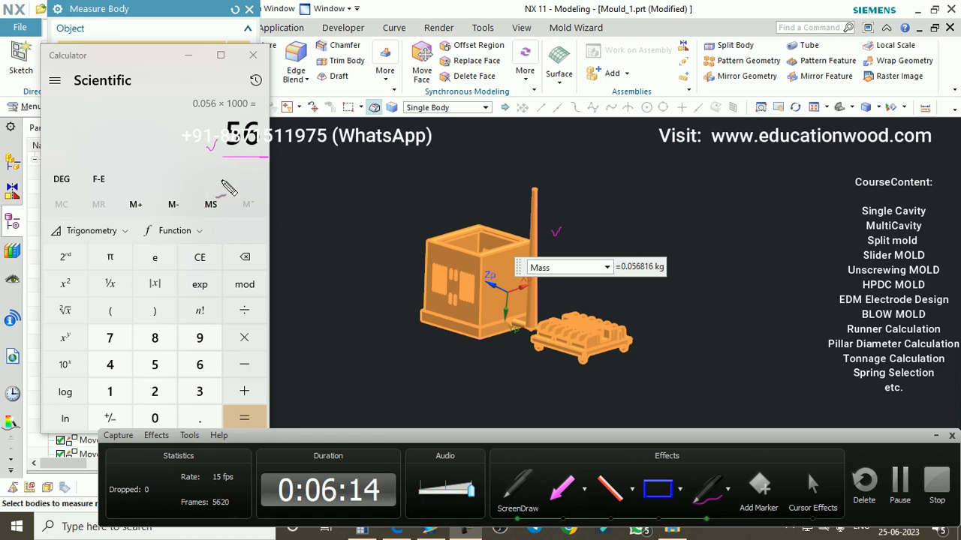
pyautogui.moveTo(228, 172); pyautogui.dragTo(237, 169)
pyautogui.press('Escape')
pyautogui.click(254, 56)
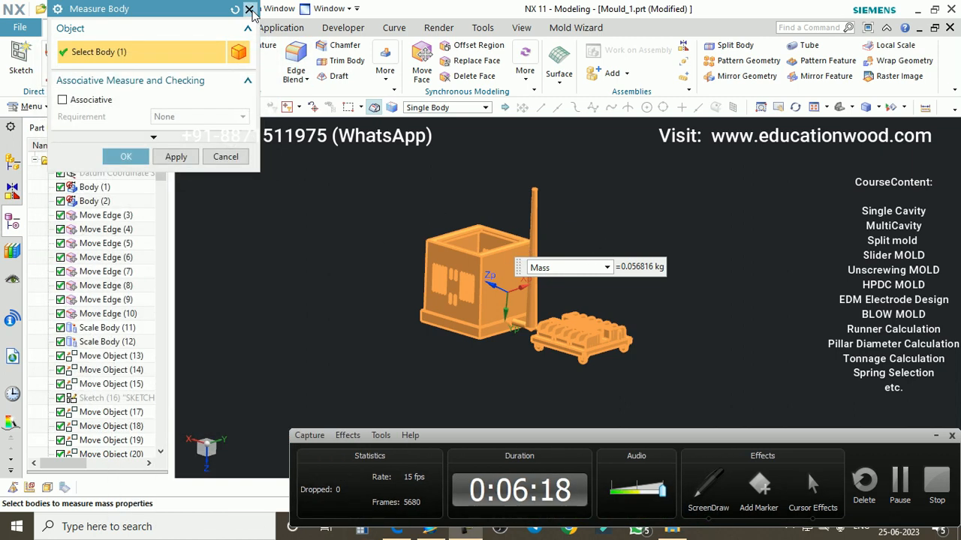
pyautogui.click(250, 9)
# Show all hidden bodies of the mould assembly and snap the view square onto the top clamping plate.
pyautogui.scroll(-3, 557, 247)
pyautogui.scroll(6, 549, 236)
pyautogui.moveTo(549, 236); pyautogui.dragTo(674, 213, button='middle')
pyautogui.rightClick(699, 209)
pyautogui.hotkey('ctrl', 'shift', 'u')
pyautogui.scroll(-3, 694, 213)
pyautogui.scroll(2, 681, 214)
pyautogui.moveTo(740, 253); pyautogui.dragTo(721, 293, button='middle')
pyautogui.press('F8')
pyautogui.scroll(-4, 699, 230)
pyautogui.scroll(4, 675, 236)
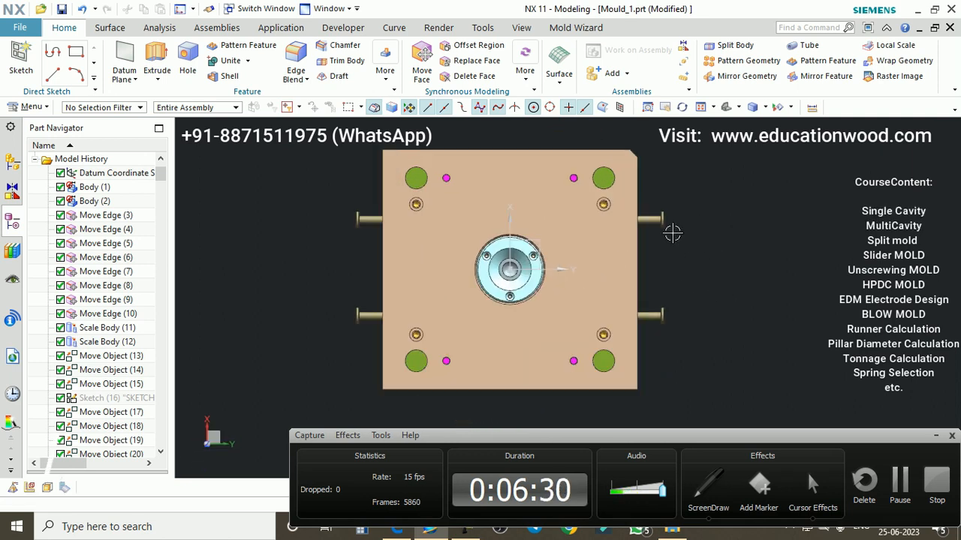
# Change the mould assembly's rendering style to wireframe in the plan view.
pyautogui.scroll(-3, 671, 232)
pyautogui.scroll(3, 667, 227)
pyautogui.click(524, 30)
pyautogui.click(570, 76)
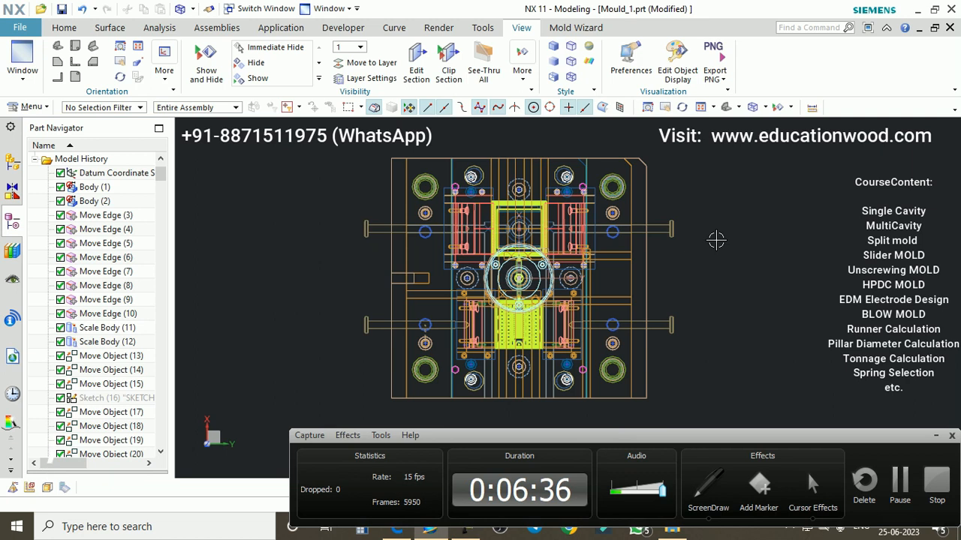
# Draw a stepped red section line from the upper-left guide pillar across to the sprue centre and down through the lower part.
pyautogui.click(708, 497)
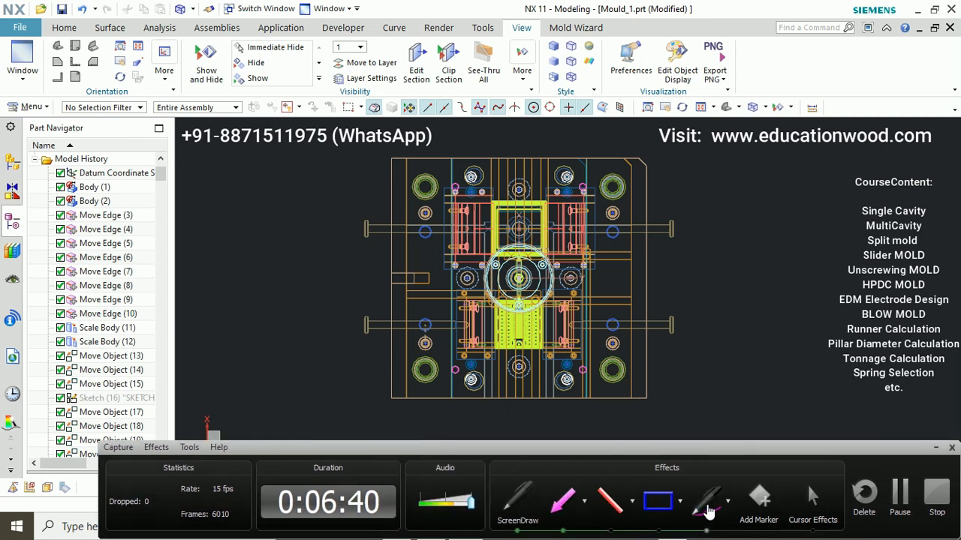
pyautogui.click(616, 509)
pyautogui.moveTo(425, 200); pyautogui.dragTo(426, 247)
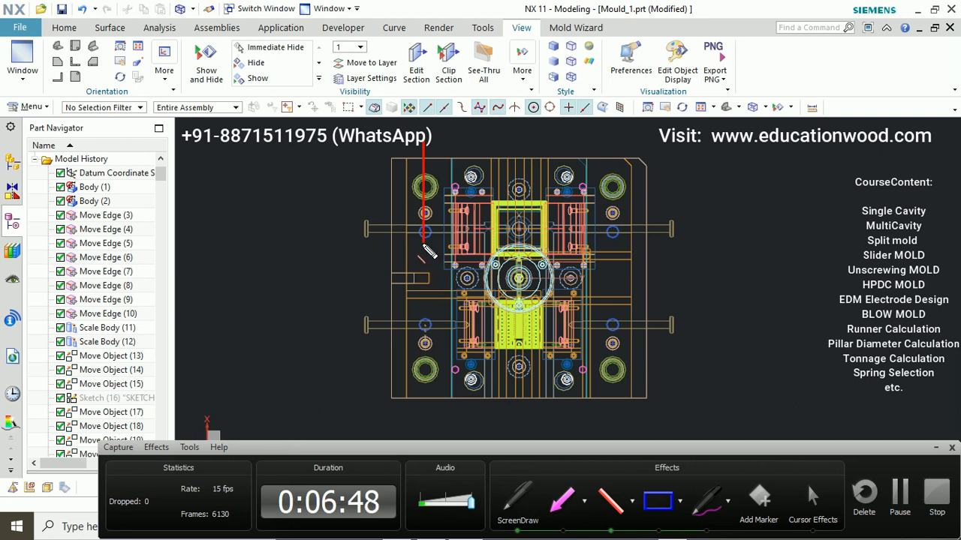
pyautogui.moveTo(424, 245)
pyautogui.mouseDown()
pyautogui.moveTo(516, 244)
pyautogui.moveTo(518, 307)
pyautogui.mouseUp()
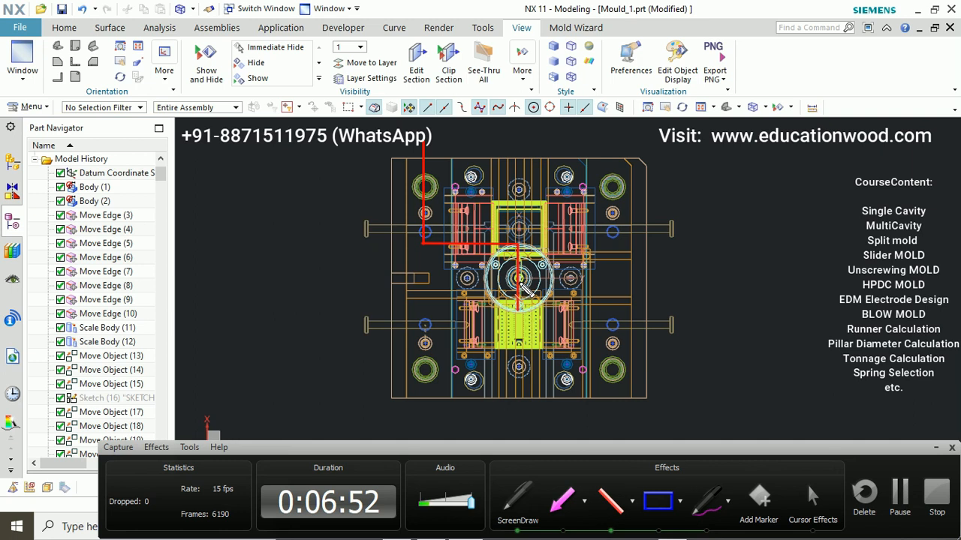
pyautogui.moveTo(518, 309); pyautogui.dragTo(525, 439)
# Add a viewing arrow and the freehand letter A at both ends of the first section line.
pyautogui.click(562, 499)
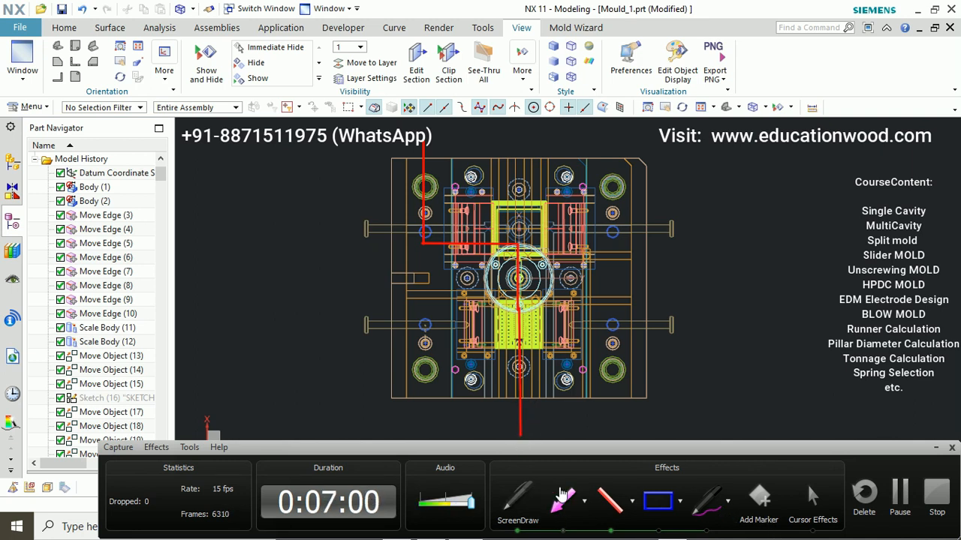
pyautogui.moveTo(473, 154); pyautogui.dragTo(429, 154)
pyautogui.moveTo(563, 422)
pyautogui.mouseDown()
pyautogui.moveTo(524, 422)
pyautogui.moveTo(551, 408)
pyautogui.mouseUp()
pyautogui.click(707, 500)
pyautogui.moveTo(452, 142); pyautogui.dragTo(450, 147)
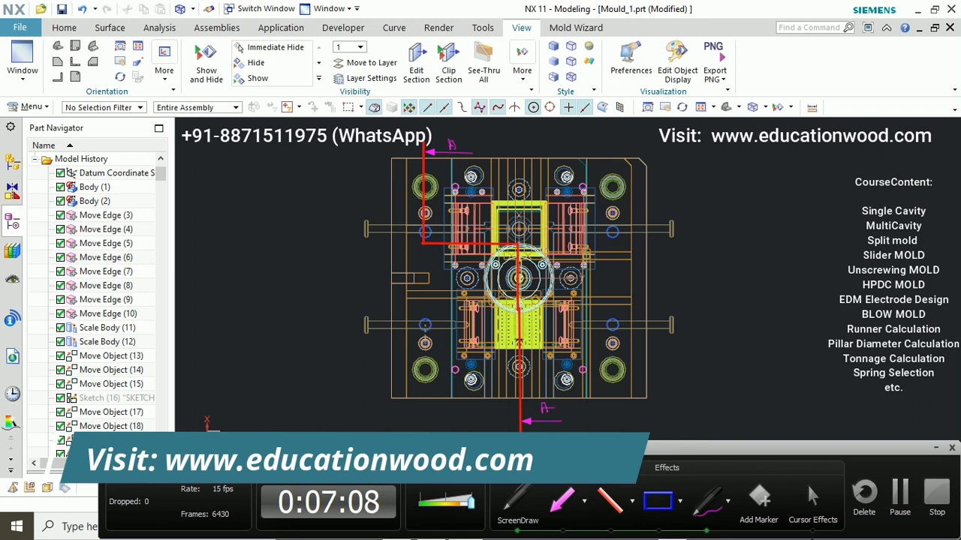
# Draw a second stepped red section line from the upper-left screw through the upper cavity and down the mould's right half.
pyautogui.click(709, 506)
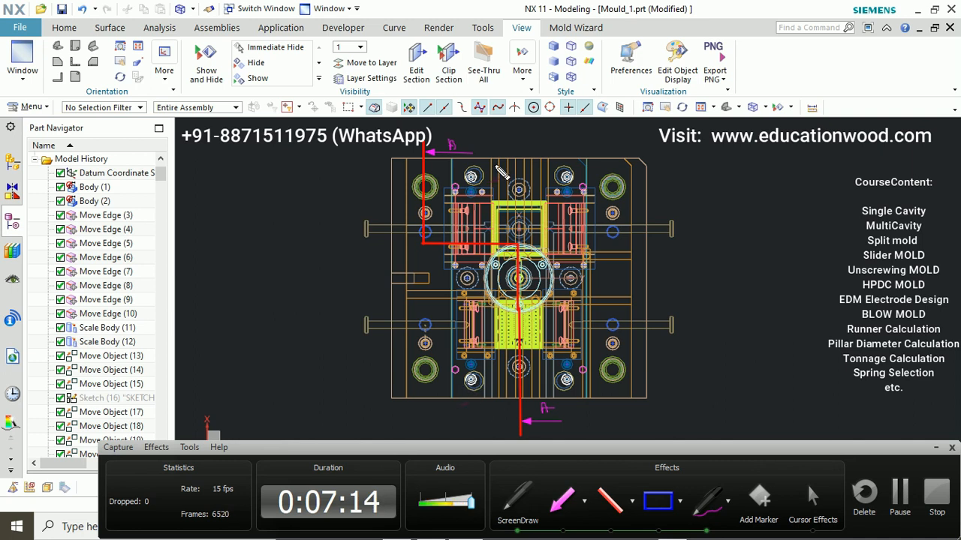
pyautogui.click(610, 501)
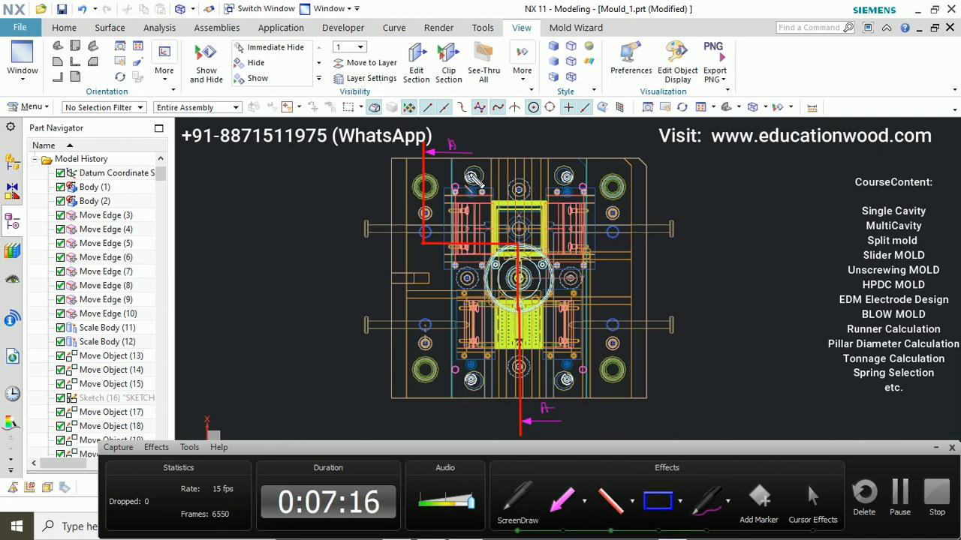
pyautogui.moveTo(473, 137); pyautogui.dragTo(473, 194)
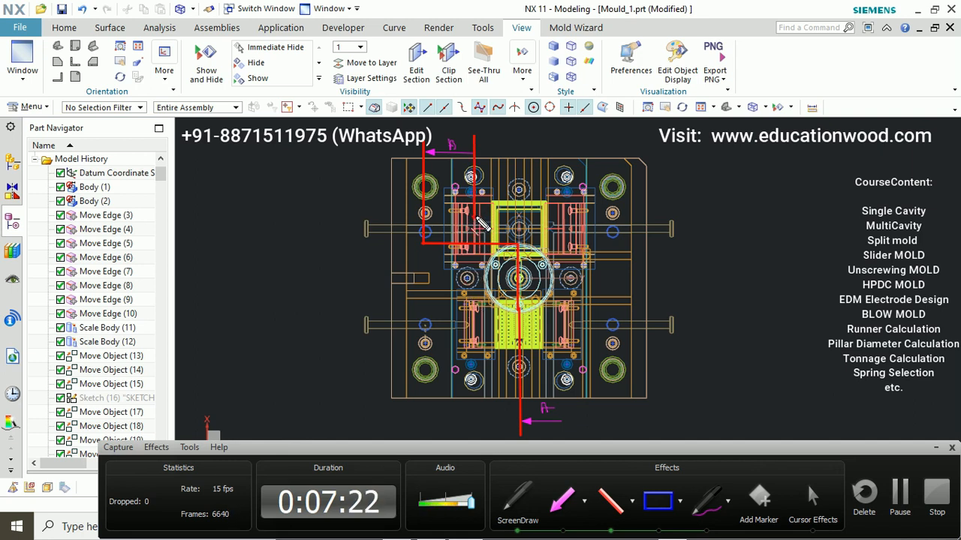
pyautogui.moveTo(475, 228); pyautogui.dragTo(521, 229)
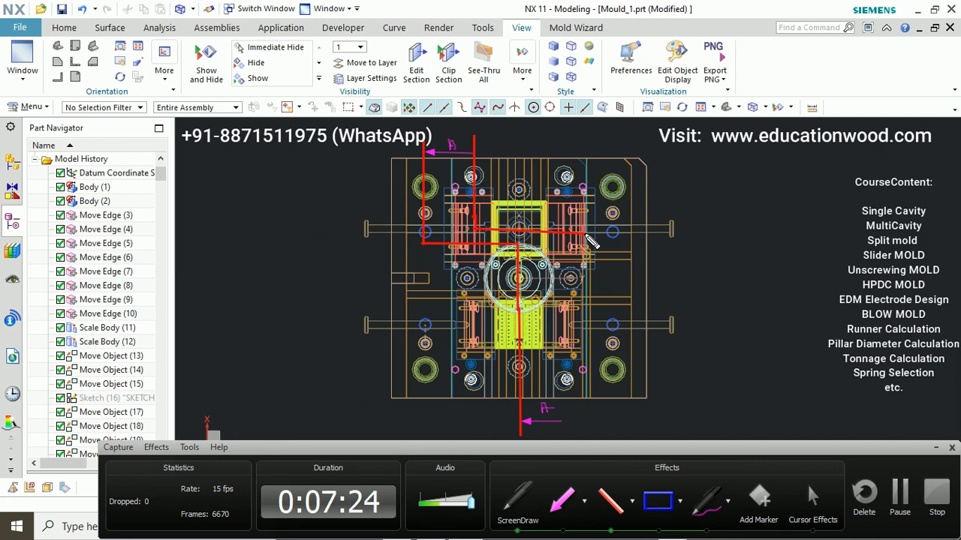
pyautogui.moveTo(587, 237); pyautogui.dragTo(587, 230)
pyautogui.moveTo(577, 271); pyautogui.dragTo(572, 299)
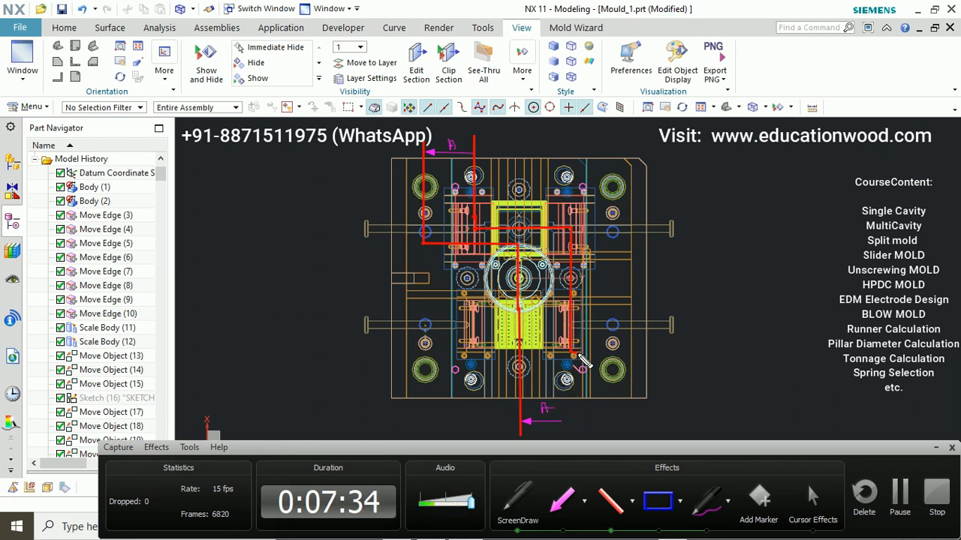
pyautogui.moveTo(587, 354); pyautogui.dragTo(586, 435)
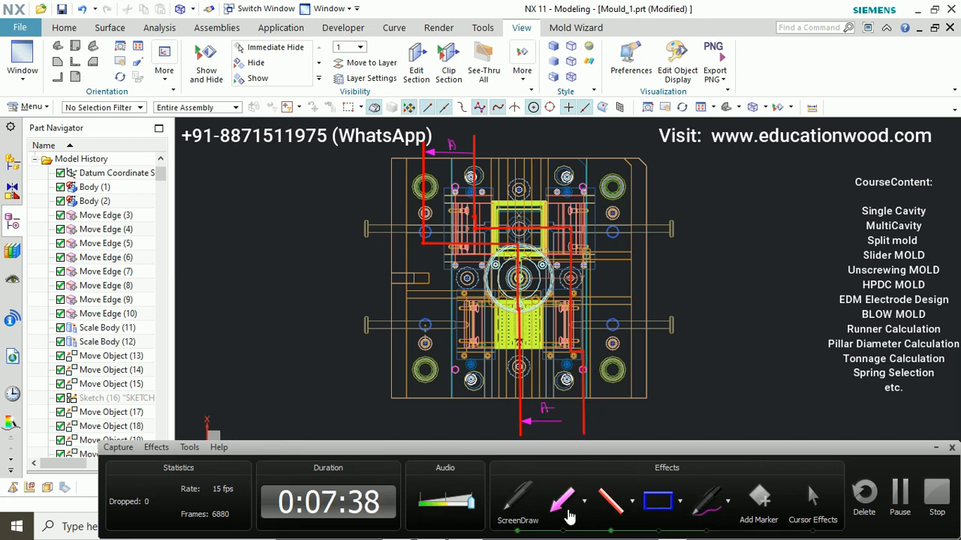
# Add viewing arrows and the freehand letter B at both ends of the second section line, and clear all markup.
pyautogui.moveTo(587, 428); pyautogui.dragTo(584, 427)
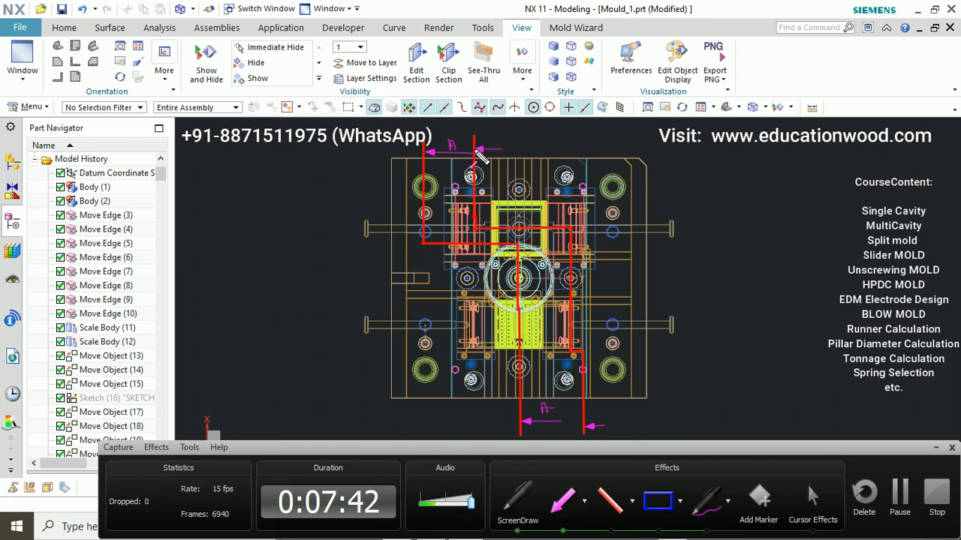
pyautogui.click(711, 511)
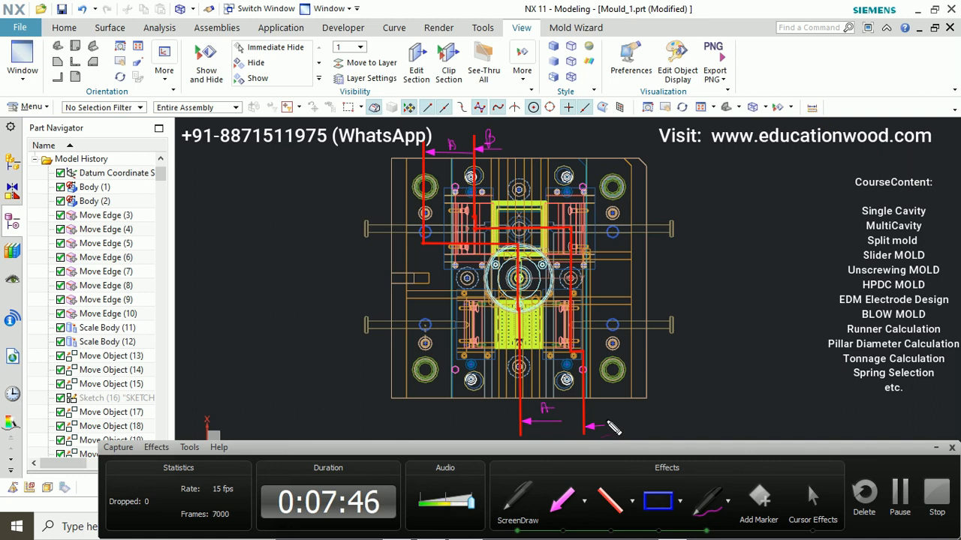
pyautogui.moveTo(600, 415); pyautogui.dragTo(600, 426)
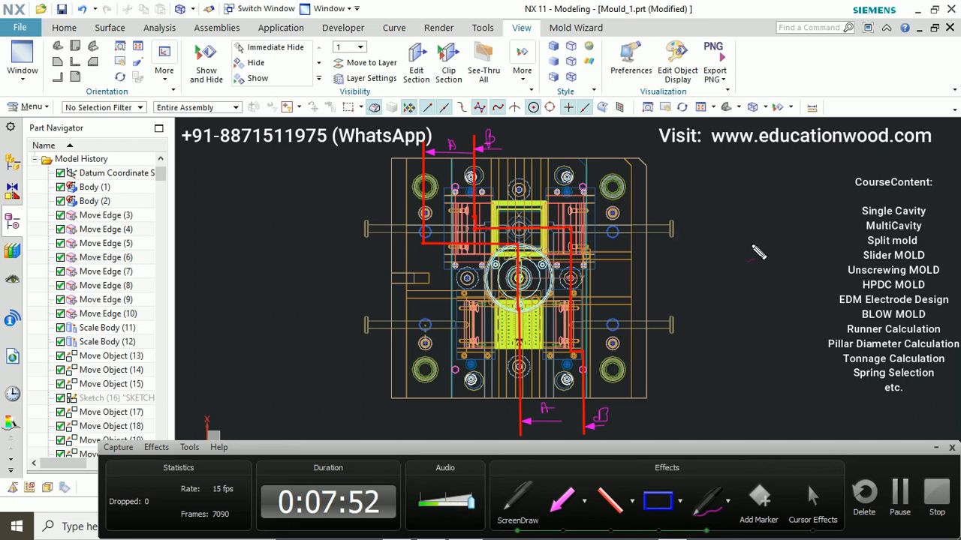
pyautogui.press('Escape')
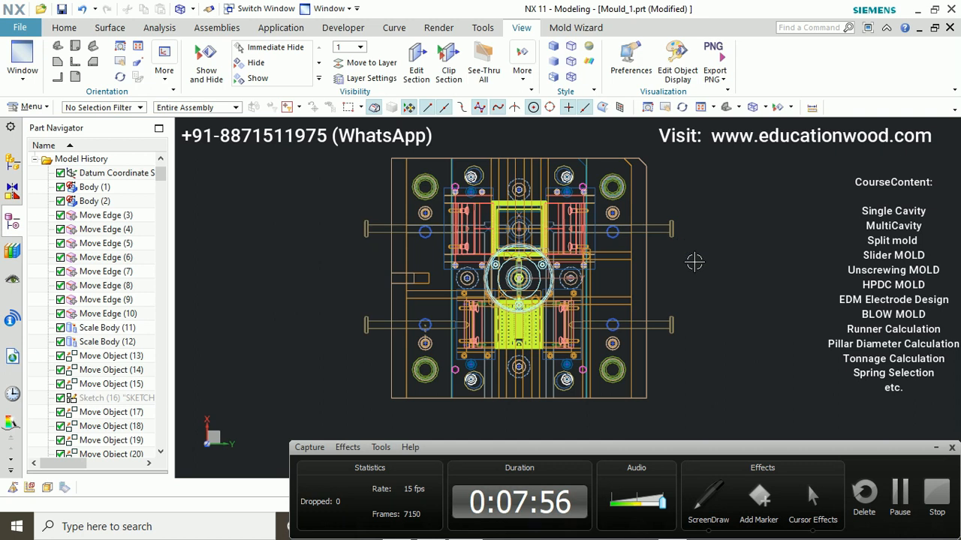
# Examine the wireframe mould squarely from its side and restore the shaded display with edges.
pyautogui.moveTo(768, 251); pyautogui.dragTo(792, 295, button='middle')
pyautogui.rightClick(793, 292)
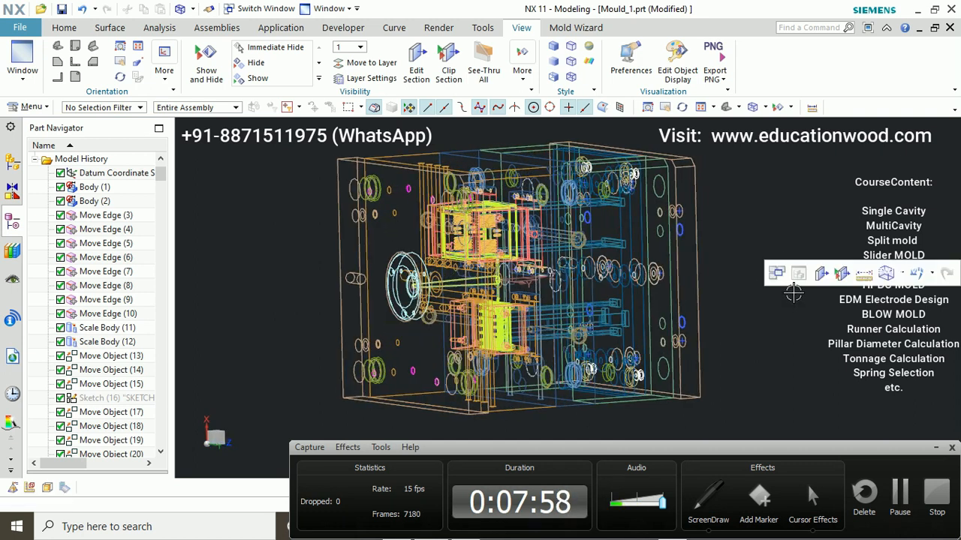
pyautogui.press('F8')
pyautogui.scroll(-1, 687, 241)
pyautogui.scroll(2, 610, 219)
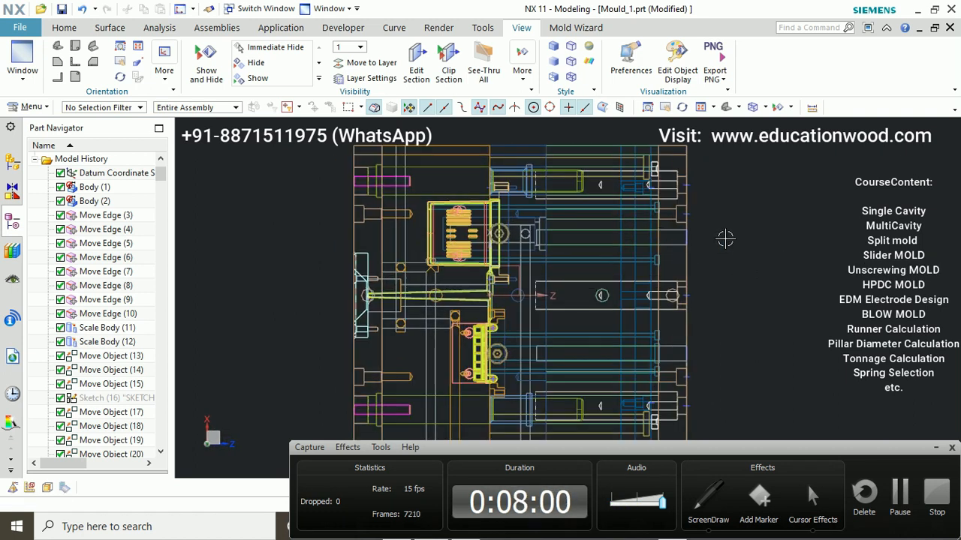
pyautogui.scroll(-1, 725, 239)
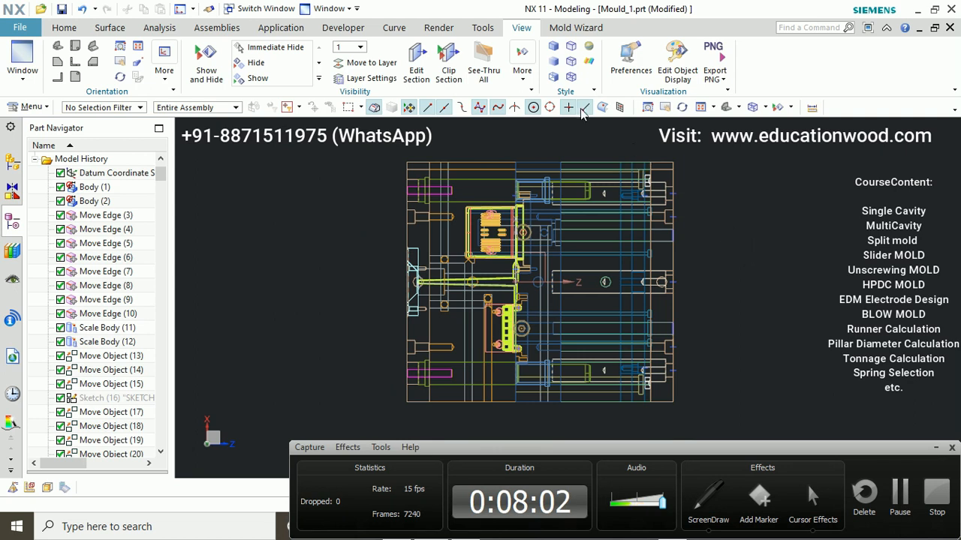
pyautogui.click(553, 46)
pyautogui.moveTo(586, 273)
pyautogui.mouseDown(button='middle')
pyautogui.moveTo(627, 236)
pyautogui.moveTo(702, 206)
pyautogui.moveTo(643, 165)
pyautogui.moveTo(729, 219)
pyautogui.mouseUp(button='middle')
pyautogui.scroll(3, 729, 220)
pyautogui.rightClick(736, 217)
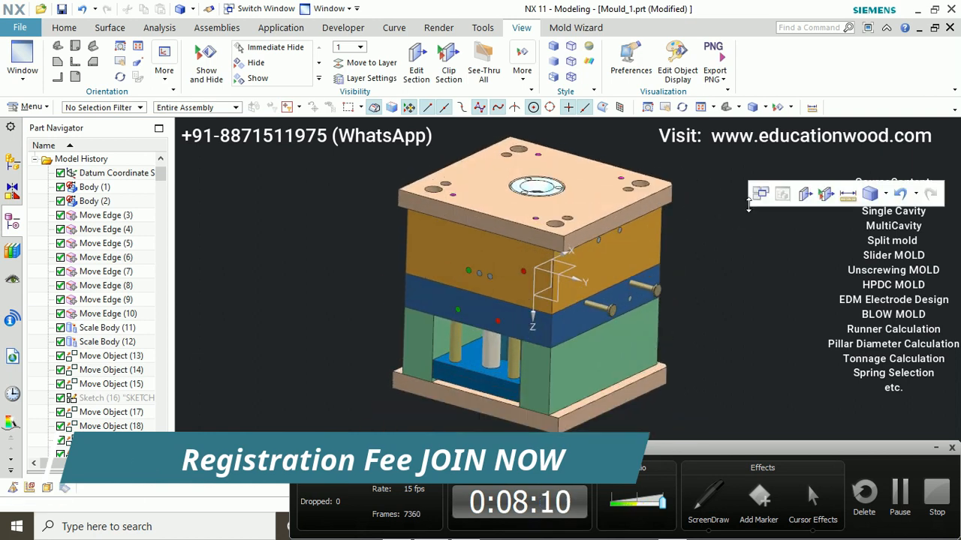
# Hide the top clamping plate and the magenta pins standing on the orange cavity plate.
pyautogui.hotkey('ctrl', 'shift', 'i')
pyautogui.click(578, 216)
pyautogui.scroll(1, 578, 221)
pyautogui.scroll(-2, 578, 221)
pyautogui.scroll(3, 579, 221)
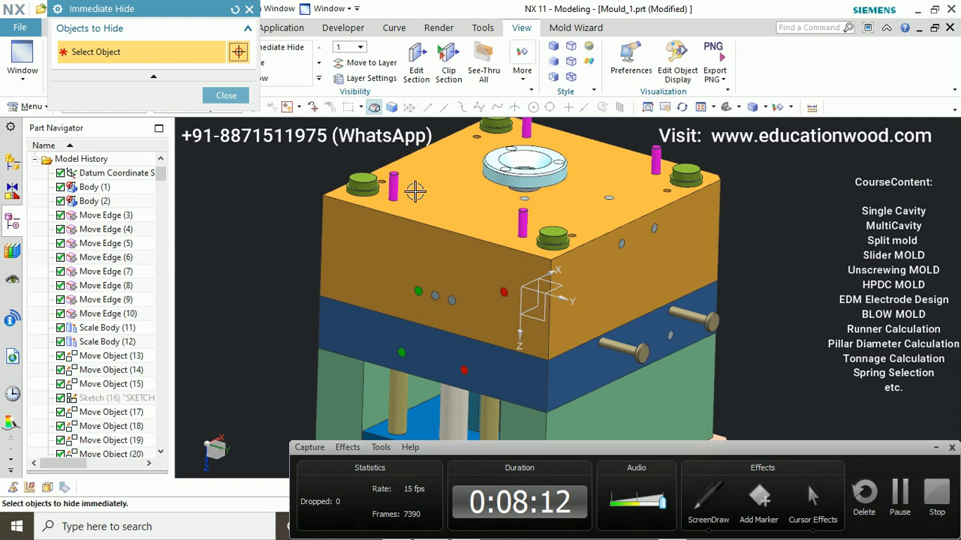
pyautogui.scroll(1, 416, 199)
pyautogui.scroll(-2, 428, 235)
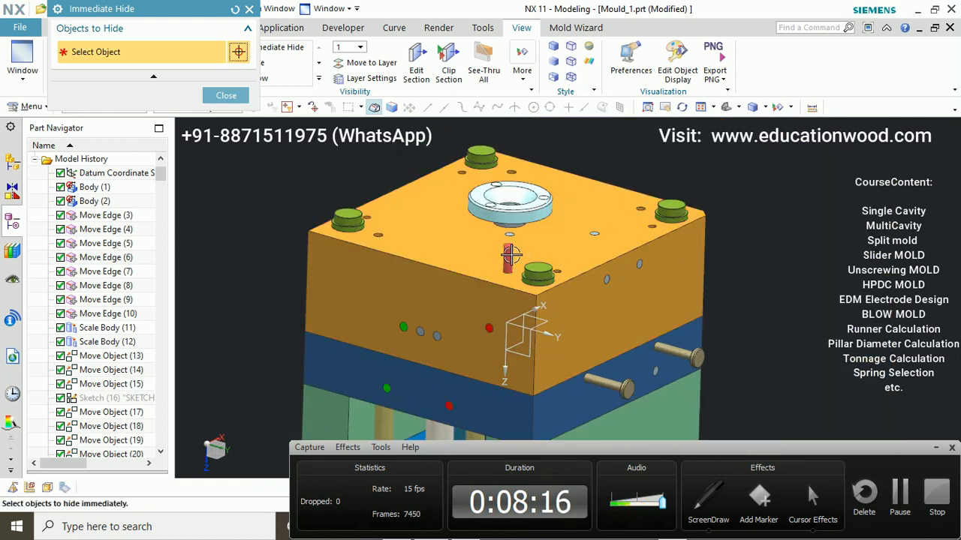
# Hide the locating ring and the sprue bush on top of the cavity plate.
pyautogui.scroll(-1, 540, 238)
pyautogui.scroll(1, 535, 215)
pyautogui.scroll(5, 542, 203)
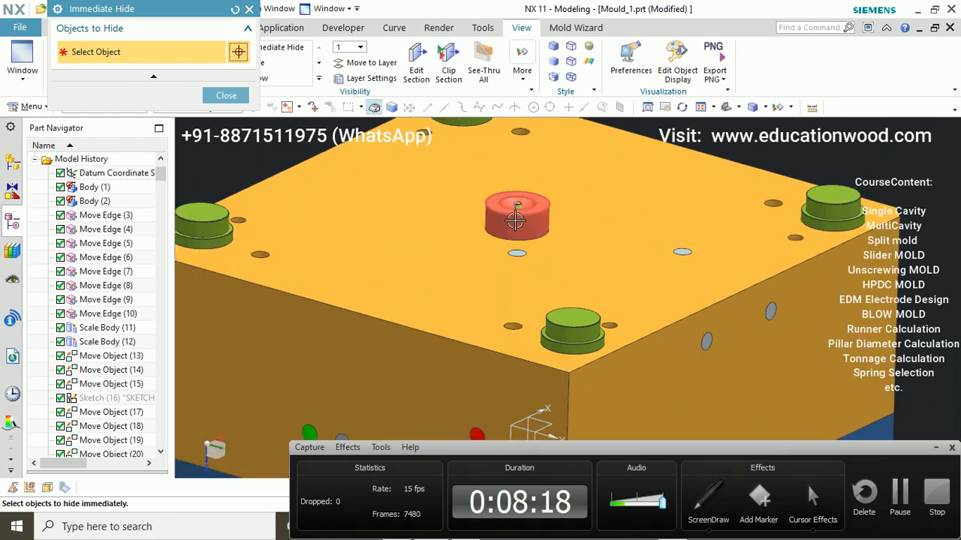
pyautogui.click(526, 207)
pyautogui.click(226, 96)
pyautogui.scroll(-6, 571, 210)
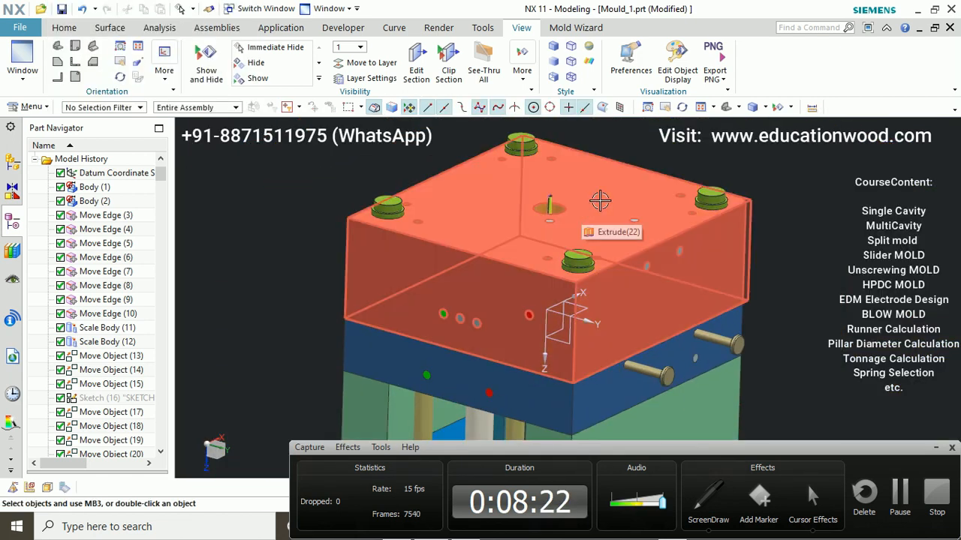
# Hide the orange cavity plate.
pyautogui.hotkey('ctrl', 'shift', 'i')
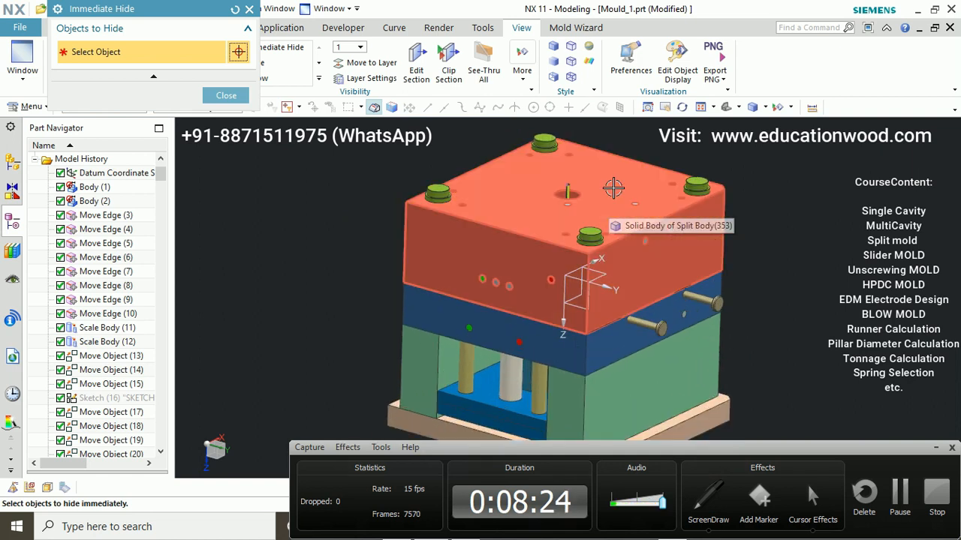
pyautogui.click(617, 187)
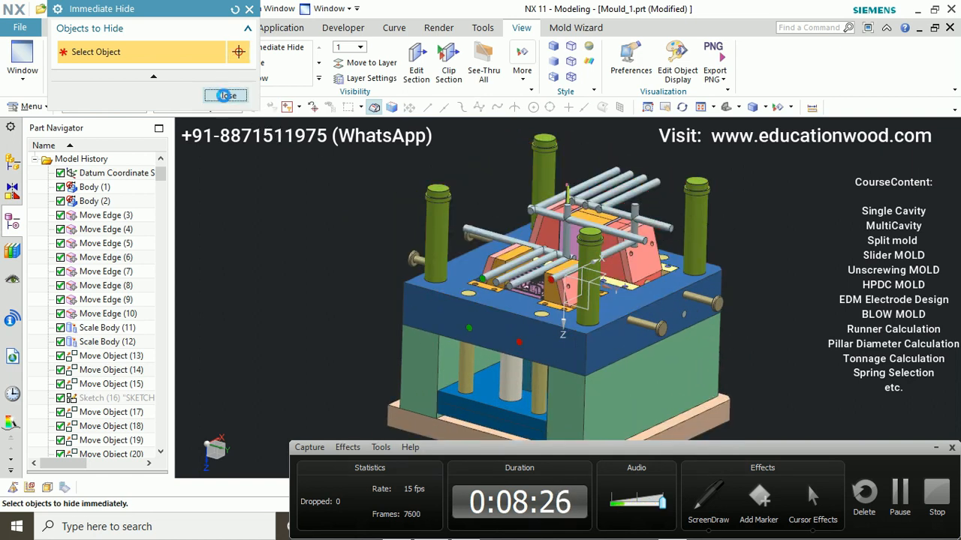
pyautogui.click(225, 99)
# Examine the inserts, cooling channels and guide pillars on the blue core plate from several sides.
pyautogui.moveTo(420, 225); pyautogui.dragTo(402, 246, button='middle')
pyautogui.scroll(3, 402, 245)
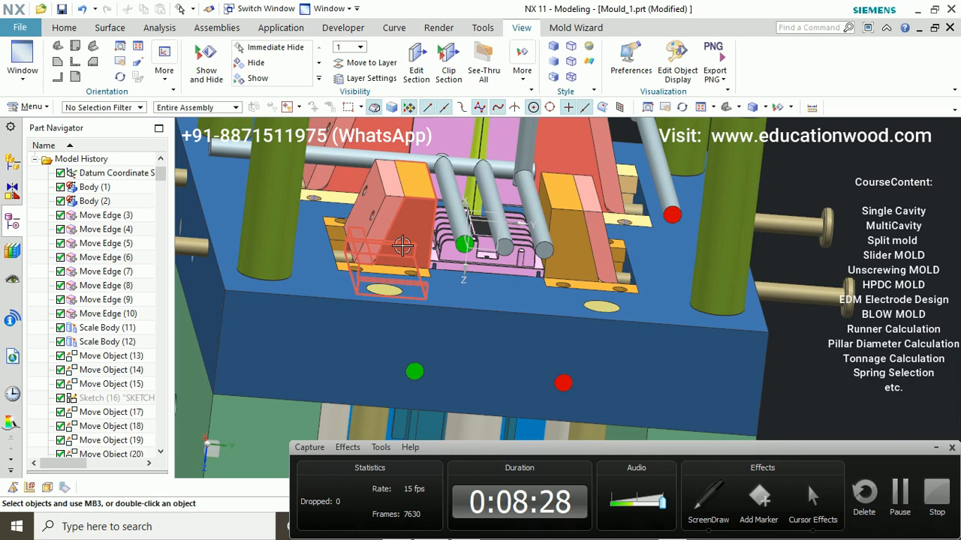
pyautogui.moveTo(393, 213); pyautogui.dragTo(607, 255, button='middle')
pyautogui.scroll(3, 489, 235)
pyautogui.scroll(-4, 556, 259)
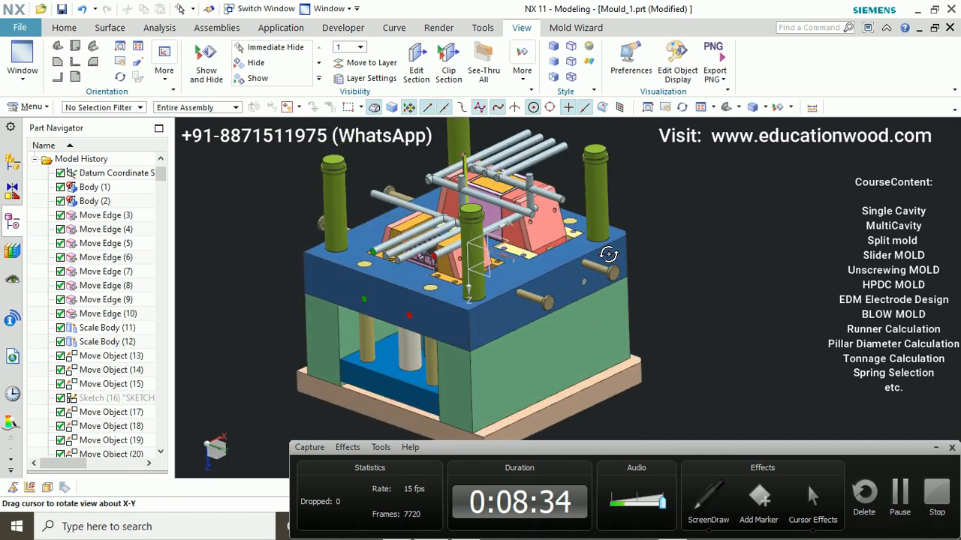
pyautogui.moveTo(484, 216); pyautogui.dragTo(623, 174, button='middle')
pyautogui.scroll(2, 536, 193)
pyautogui.scroll(-3, 536, 193)
pyautogui.scroll(3, 611, 197)
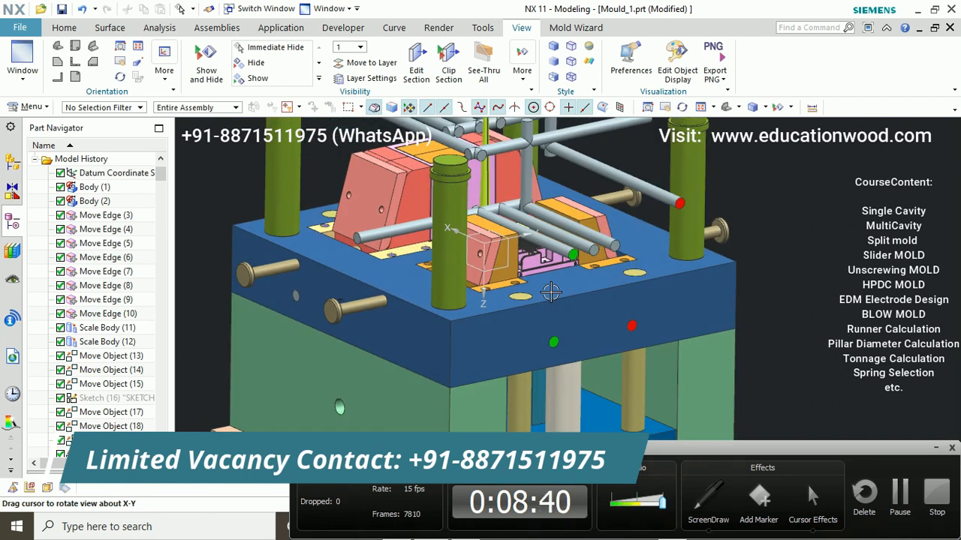
pyautogui.scroll(-1, 623, 174)
# Trace the upper cooling circuit freehand from the green inlet to the red outlet, and clear the markup.
pyautogui.click(708, 502)
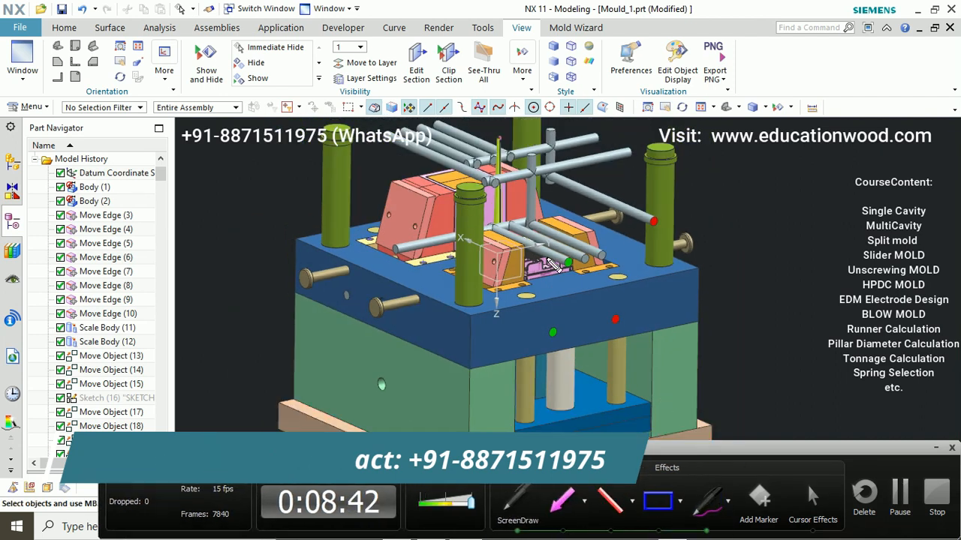
pyautogui.moveTo(563, 250)
pyautogui.mouseDown()
pyautogui.moveTo(567, 280)
pyautogui.moveTo(560, 252)
pyautogui.mouseUp()
pyautogui.moveTo(646, 227)
pyautogui.mouseDown()
pyautogui.moveTo(665, 225)
pyautogui.moveTo(650, 212)
pyautogui.moveTo(644, 228)
pyautogui.mouseUp()
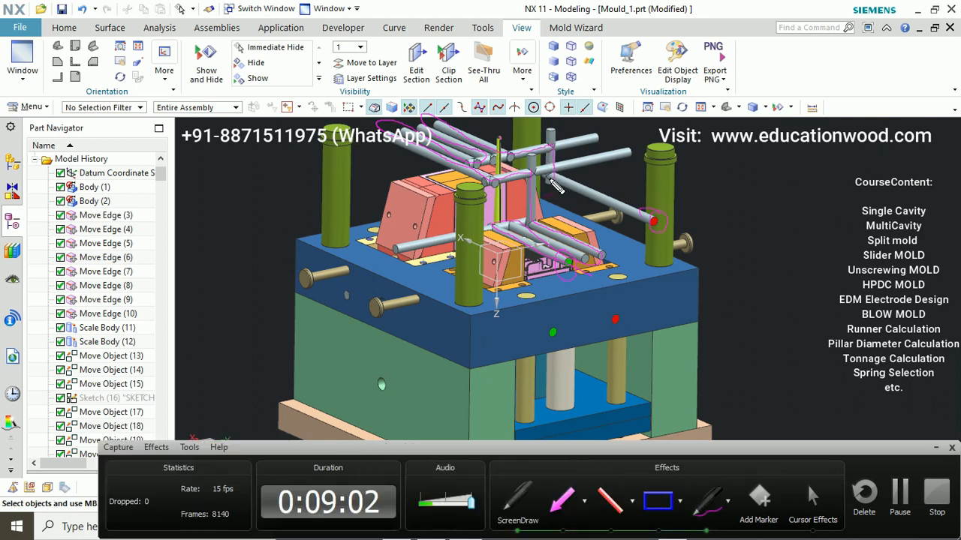
pyautogui.moveTo(709, 237); pyautogui.dragTo(722, 253)
pyautogui.press('Escape')
# Hide the blue core plate.
pyautogui.scroll(-1, 753, 268)
pyautogui.moveTo(753, 268)
pyautogui.mouseDown(button='middle')
pyautogui.moveTo(718, 266)
pyautogui.moveTo(729, 275)
pyautogui.moveTo(668, 292)
pyautogui.moveTo(669, 271)
pyautogui.mouseUp(button='middle')
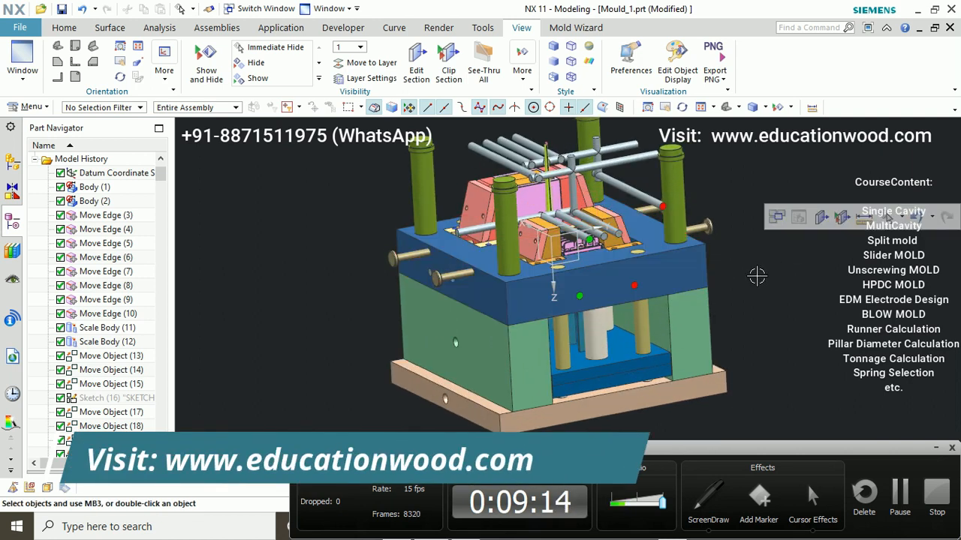
pyautogui.hotkey('ctrl', 'shift', 'i')
pyautogui.click(688, 265)
pyautogui.moveTo(689, 265); pyautogui.dragTo(606, 258, button='middle')
pyautogui.moveTo(527, 215); pyautogui.dragTo(548, 229, button='middle')
pyautogui.scroll(-1, 548, 229)
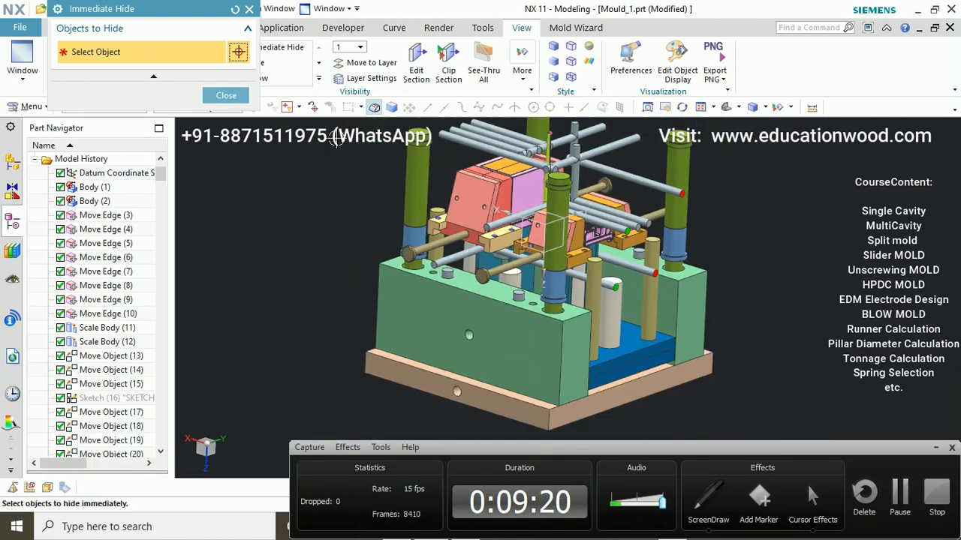
pyautogui.click(218, 100)
# Hide the pink side insert, the moulded parts and the core block of the larger cavity.
pyautogui.scroll(-3, 518, 259)
pyautogui.moveTo(518, 259)
pyautogui.mouseDown(button='middle')
pyautogui.moveTo(495, 257)
pyautogui.moveTo(504, 256)
pyautogui.mouseUp(button='middle')
pyautogui.scroll(3, 526, 255)
pyautogui.moveTo(525, 256); pyautogui.dragTo(563, 247, button='middle')
pyautogui.hotkey('ctrl', 'shift', 'i')
pyautogui.scroll(3, 511, 188)
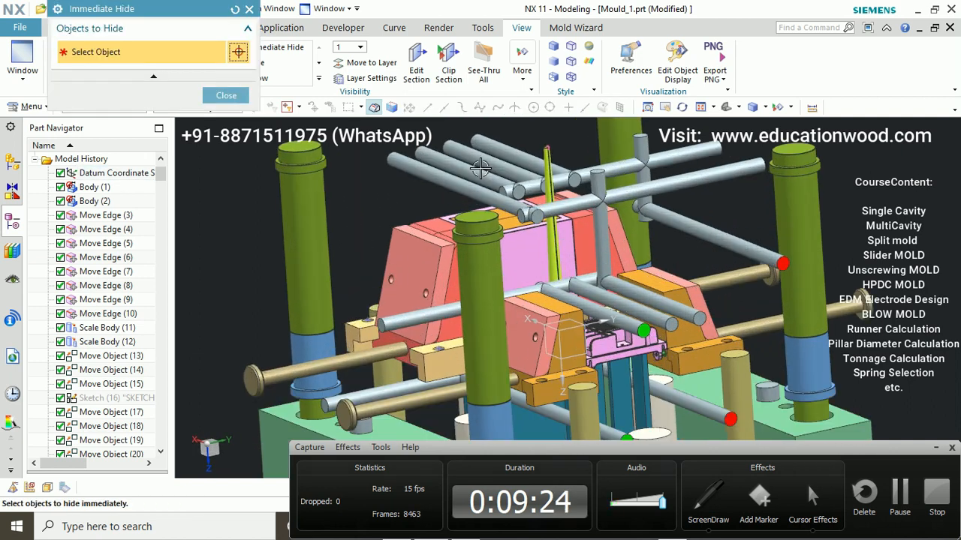
pyautogui.moveTo(457, 256); pyautogui.dragTo(496, 259, button='middle')
pyautogui.click(463, 259)
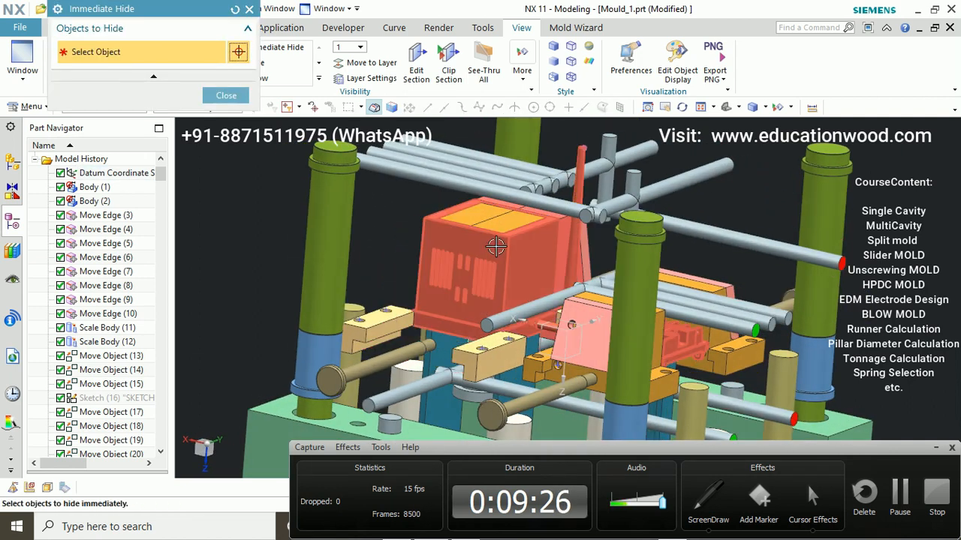
pyautogui.click(495, 246)
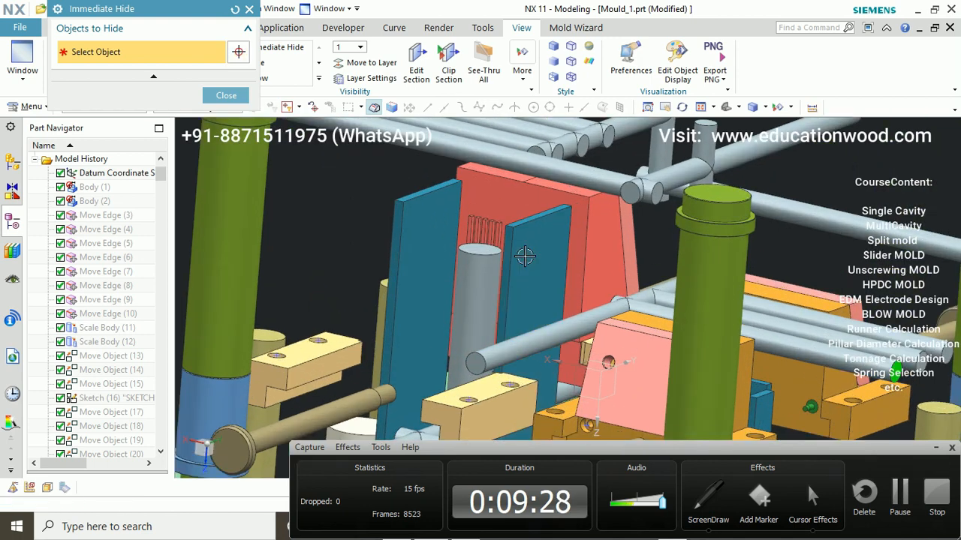
pyautogui.moveTo(492, 233); pyautogui.dragTo(518, 252, button='middle')
pyautogui.click(229, 99)
# Mark the vertical cooling well inside the larger core freehand, and clear the markup.
pyautogui.scroll(2, 461, 311)
pyautogui.moveTo(460, 310); pyautogui.dragTo(570, 405, button='middle')
pyautogui.scroll(-2, 520, 375)
pyautogui.scroll(2, 522, 380)
pyautogui.click(708, 497)
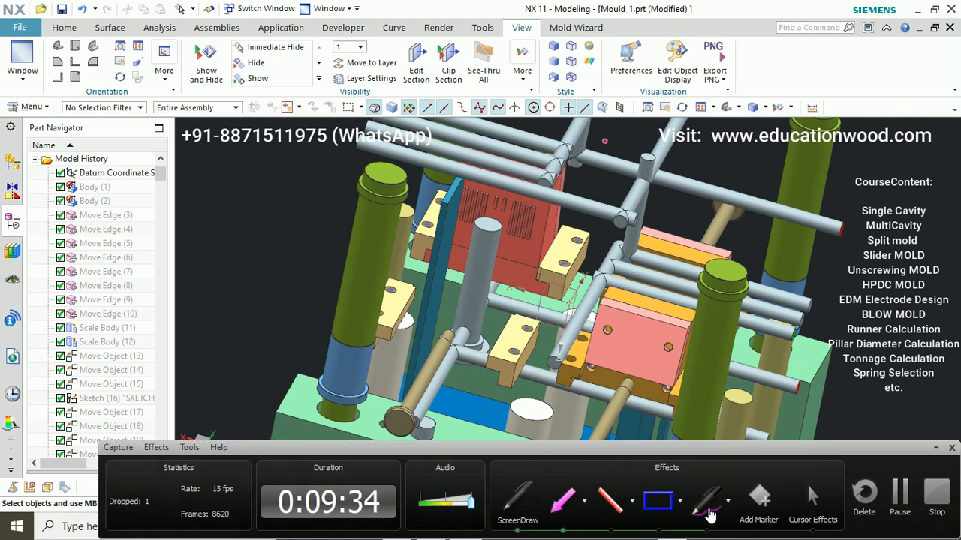
pyautogui.moveTo(472, 313); pyautogui.dragTo(475, 317)
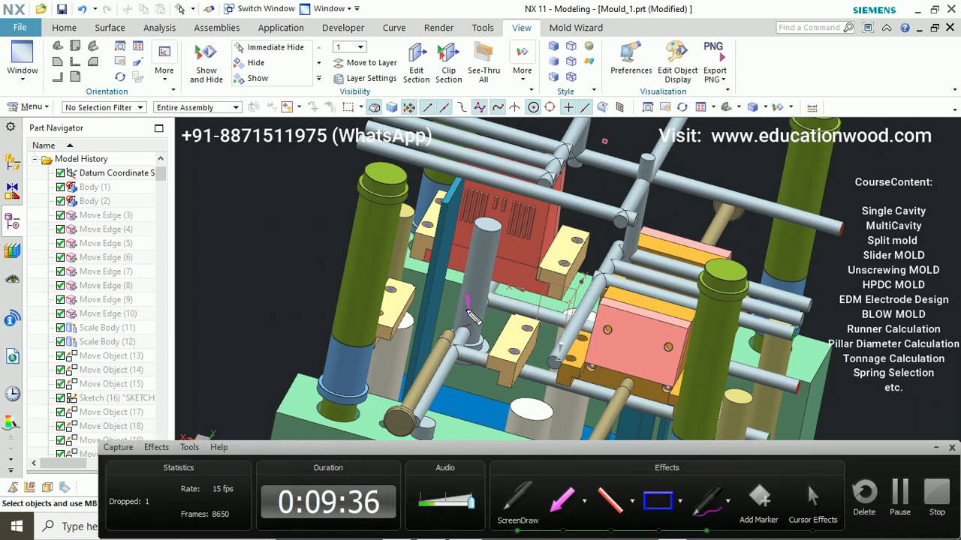
pyautogui.press('Escape')
# Trace the lower cooling circuit freehand from the green inlet through the vertical well to the red outlet, and clear the markup.
pyautogui.scroll(-4, 471, 310)
pyautogui.moveTo(577, 357)
pyautogui.mouseDown(button='middle')
pyautogui.moveTo(567, 312)
pyautogui.moveTo(538, 310)
pyautogui.moveTo(550, 322)
pyautogui.mouseUp(button='middle')
pyautogui.scroll(3, 569, 311)
pyautogui.scroll(2, 621, 337)
pyautogui.click(702, 500)
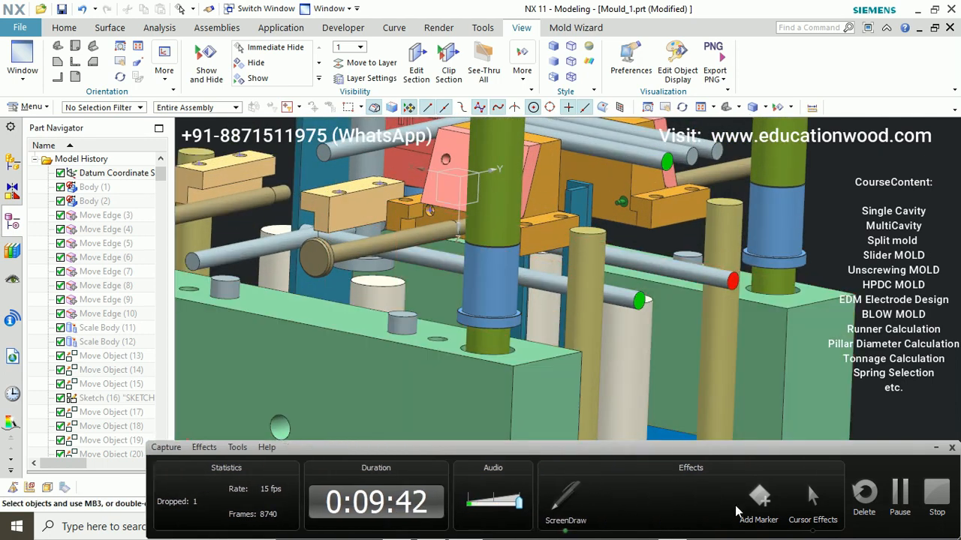
pyautogui.moveTo(646, 291); pyautogui.dragTo(498, 280)
pyautogui.moveTo(357, 249)
pyautogui.mouseDown()
pyautogui.moveTo(335, 237)
pyautogui.moveTo(349, 147)
pyautogui.mouseUp()
pyautogui.moveTo(366, 88); pyautogui.dragTo(396, 193)
pyautogui.moveTo(391, 133); pyautogui.dragTo(352, 141)
pyautogui.moveTo(391, 211); pyautogui.dragTo(392, 228)
pyautogui.moveTo(748, 278); pyautogui.dragTo(822, 322)
pyautogui.press('Escape')
# Swap the shown and hidden components, and show the complete mould again.
pyautogui.scroll(-5, 655, 306)
pyautogui.moveTo(655, 307); pyautogui.dragTo(678, 282, button='middle')
pyautogui.scroll(5, 679, 291)
pyautogui.scroll(-3, 606, 299)
pyautogui.scroll(-1, 678, 282)
pyautogui.click(723, 282)
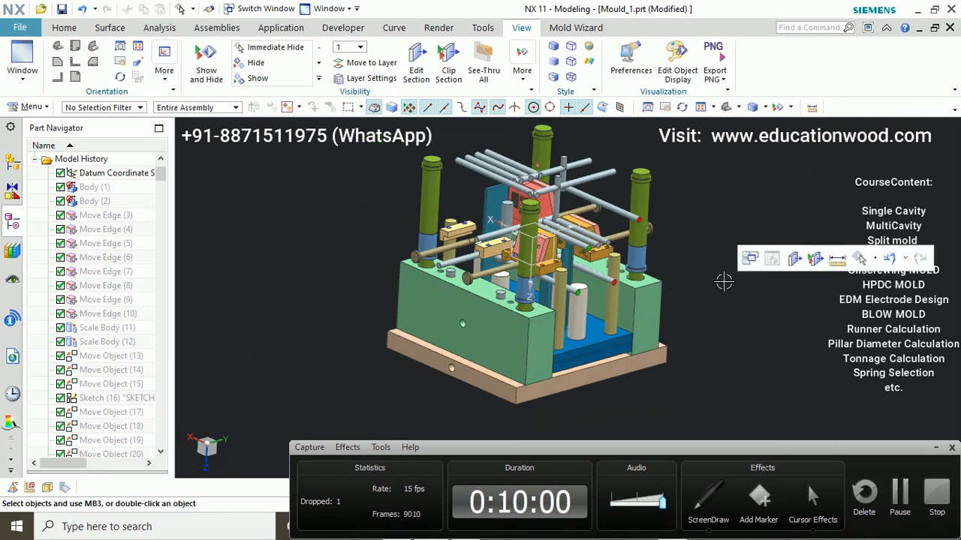
pyautogui.hotkey('ctrl', 'shift', 'b')
pyautogui.scroll(2, 528, 217)
pyautogui.scroll(-2, 528, 217)
pyautogui.moveTo(590, 234); pyautogui.dragTo(581, 267, button='middle')
pyautogui.hotkey('ctrl', 'shift', 'u')
# In a square side view, mark the protruding bolt's length and sketch spring coils around it freehand, and clear the markup.
pyautogui.scroll(-2, 598, 230)
pyautogui.scroll(1, 635, 222)
pyautogui.scroll(2, 618, 217)
pyautogui.press('F8')
pyautogui.scroll(-3, 646, 244)
pyautogui.scroll(4, 600, 238)
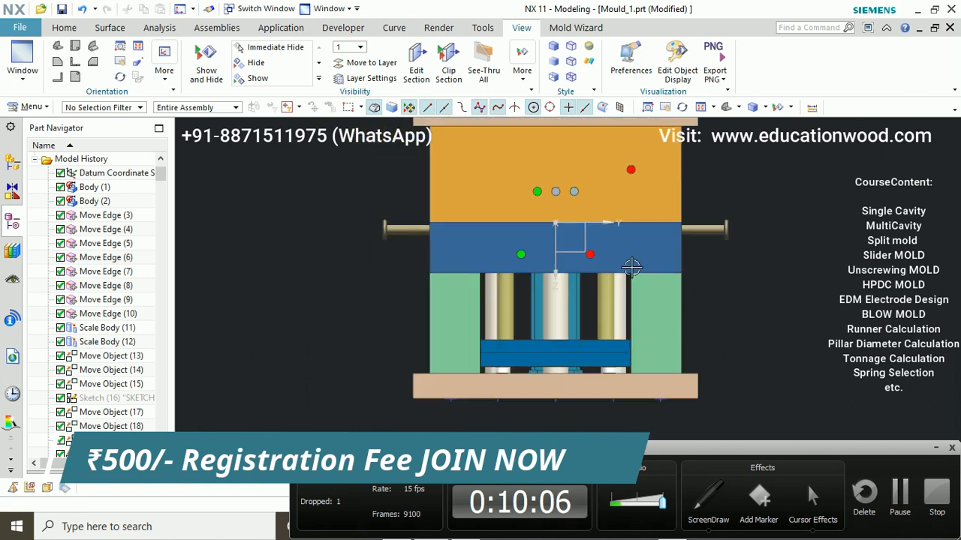
pyautogui.click(708, 503)
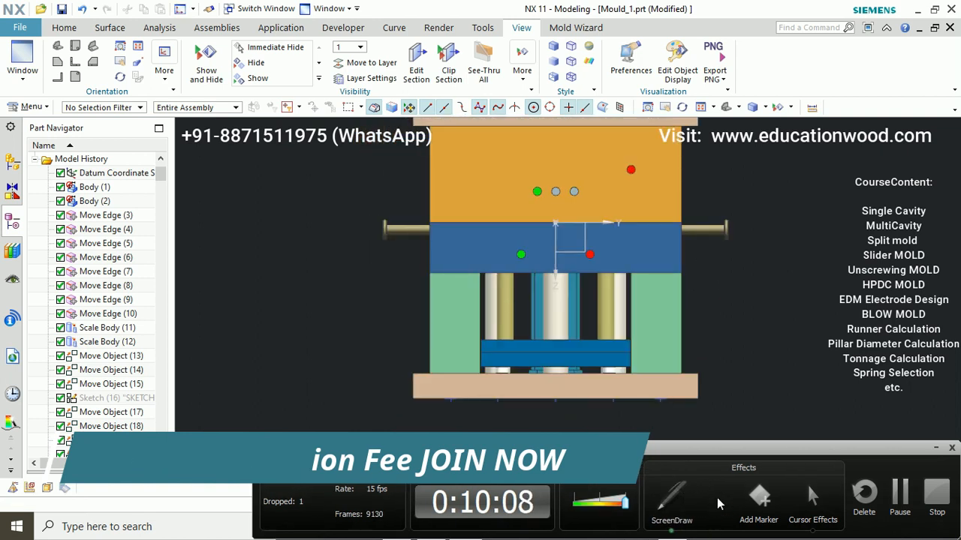
pyautogui.click(709, 499)
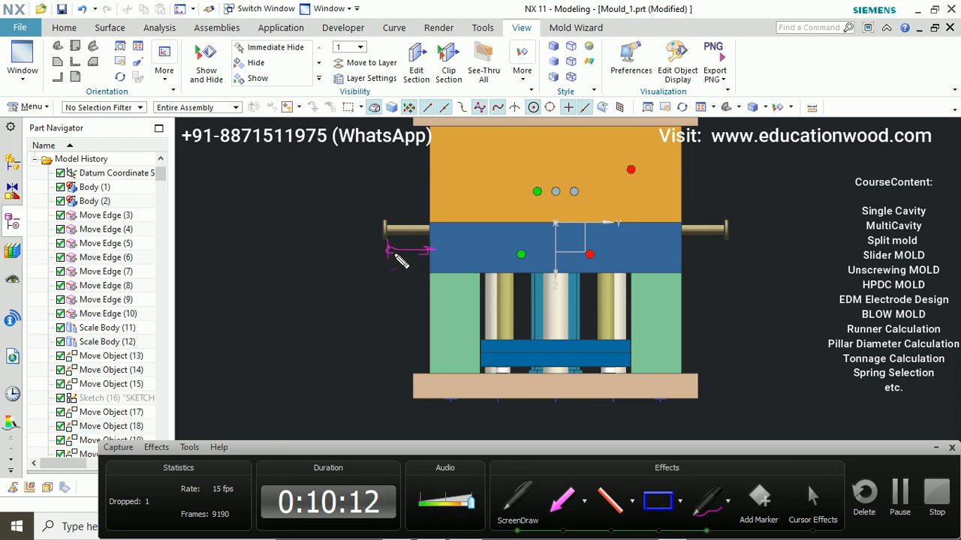
pyautogui.moveTo(401, 224); pyautogui.dragTo(431, 248)
pyautogui.moveTo(368, 217); pyautogui.dragTo(473, 225)
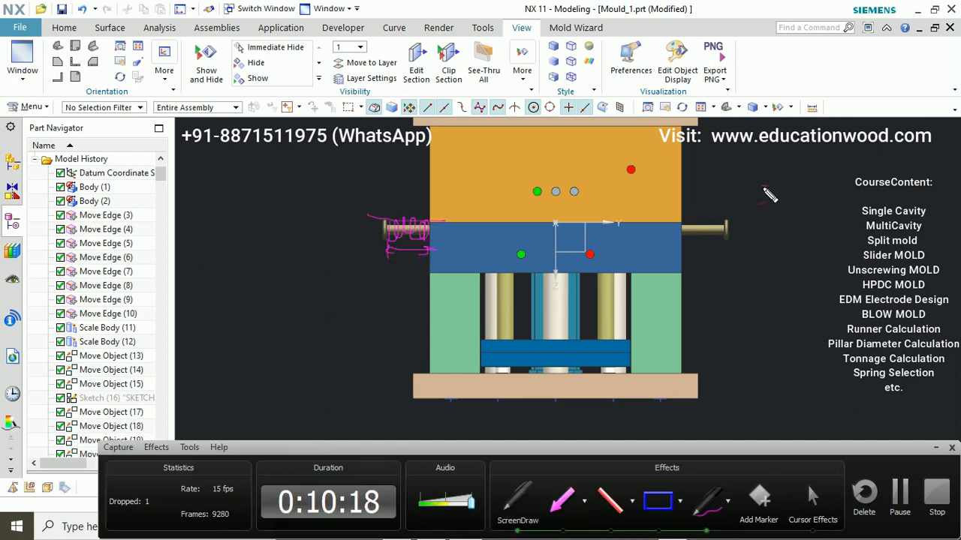
pyautogui.press('Escape')
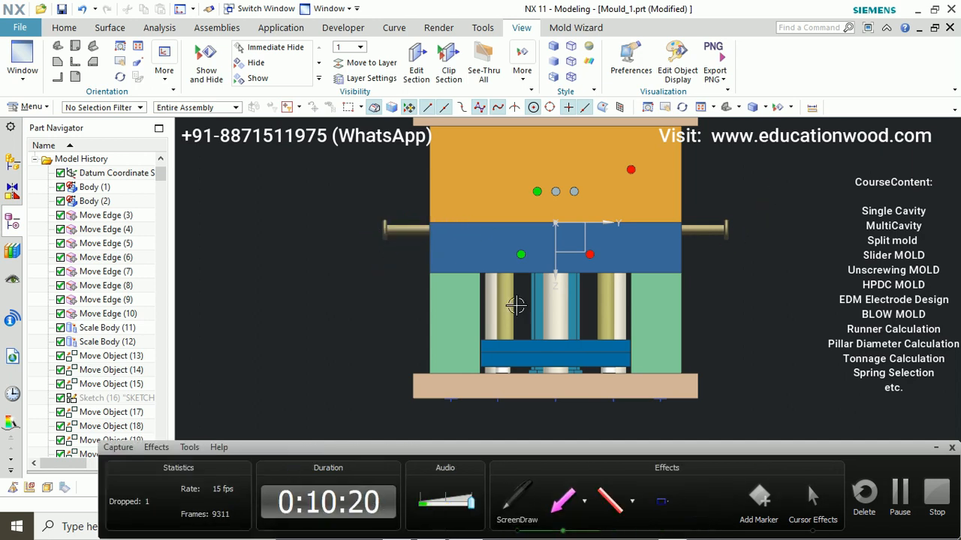
# Hide the top clamping plate and the orange cavity plate while keeping the locating ring and magenta pins.
pyautogui.scroll(-2, 517, 309)
pyautogui.moveTo(517, 308); pyautogui.dragTo(572, 313, button='middle')
pyautogui.scroll(-1, 573, 313)
pyautogui.scroll(2, 558, 247)
pyautogui.scroll(-2, 680, 254)
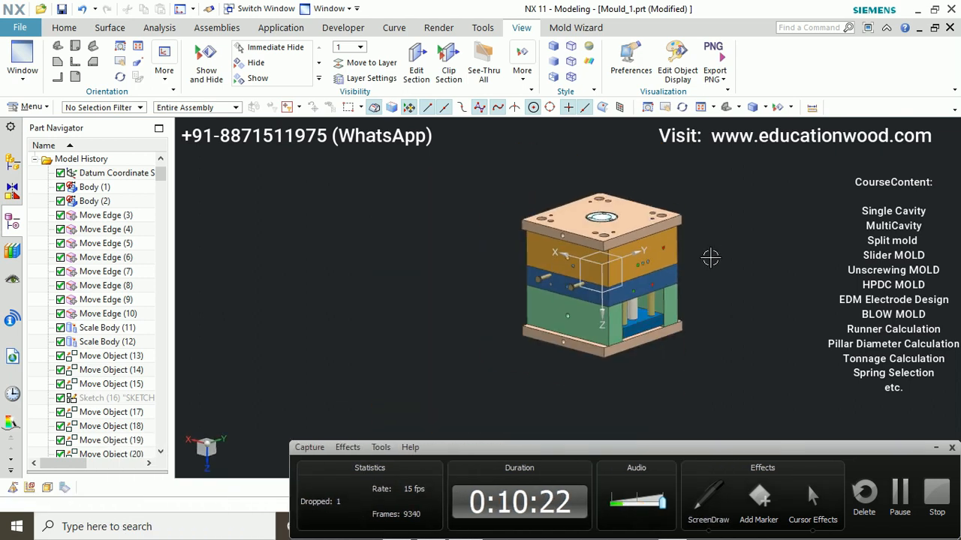
pyautogui.scroll(2, 714, 270)
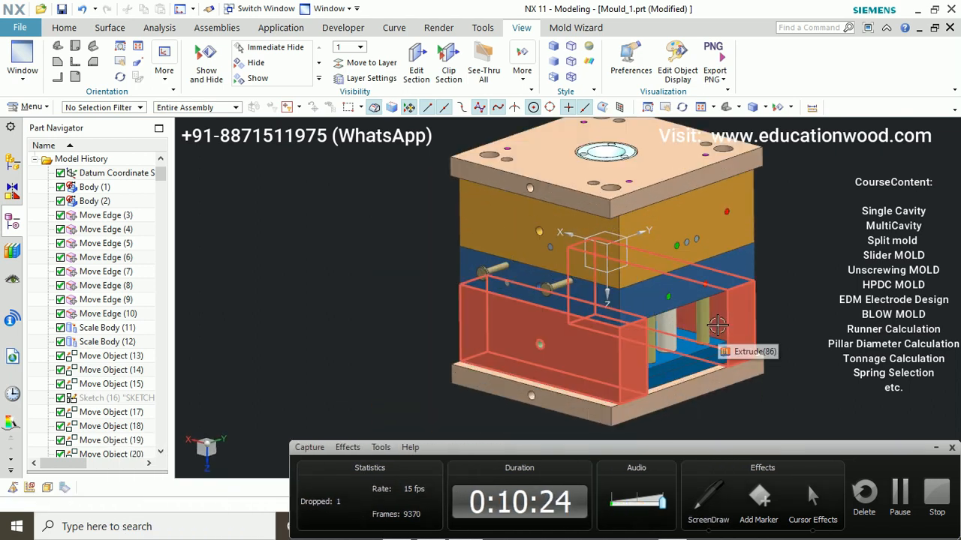
pyautogui.scroll(-3, 729, 260)
pyautogui.scroll(2, 733, 268)
pyautogui.click(771, 273)
pyautogui.click(810, 249)
pyautogui.click(634, 239)
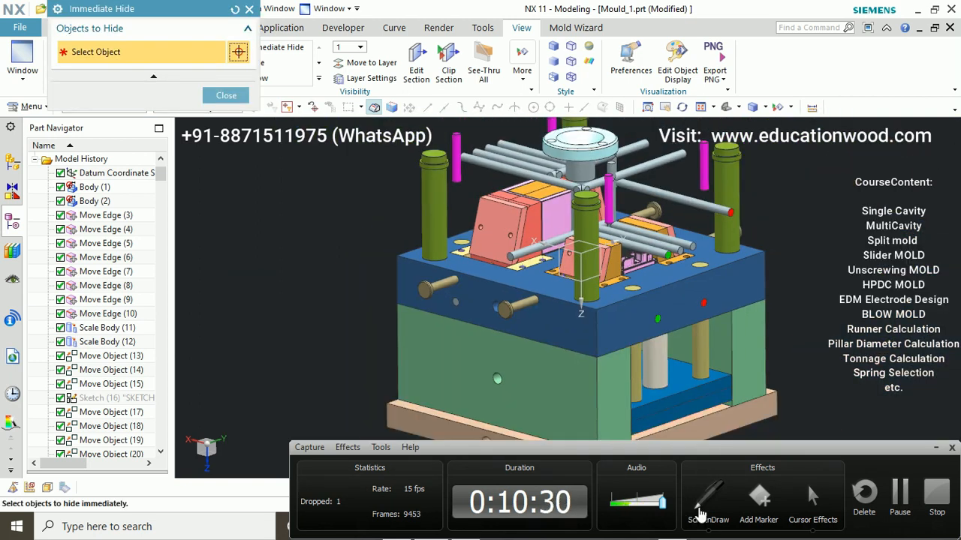
# Write the freehand notes 5 mm and 10 mm beside the mould, bracket the 5 mm note and mark the side bolt.
pyautogui.click(698, 514)
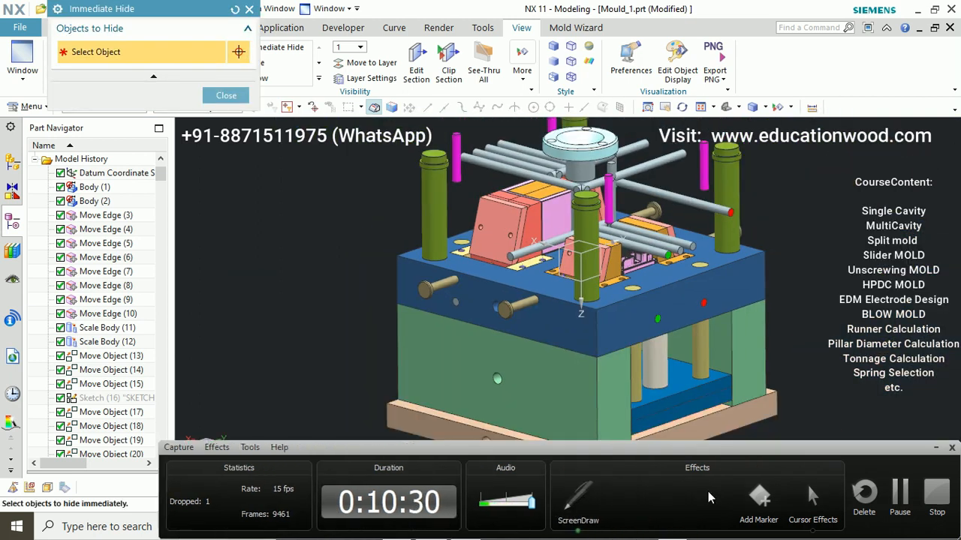
pyautogui.moveTo(821, 275)
pyautogui.mouseDown()
pyautogui.moveTo(826, 292)
pyautogui.moveTo(855, 271)
pyautogui.moveTo(841, 287)
pyautogui.mouseUp()
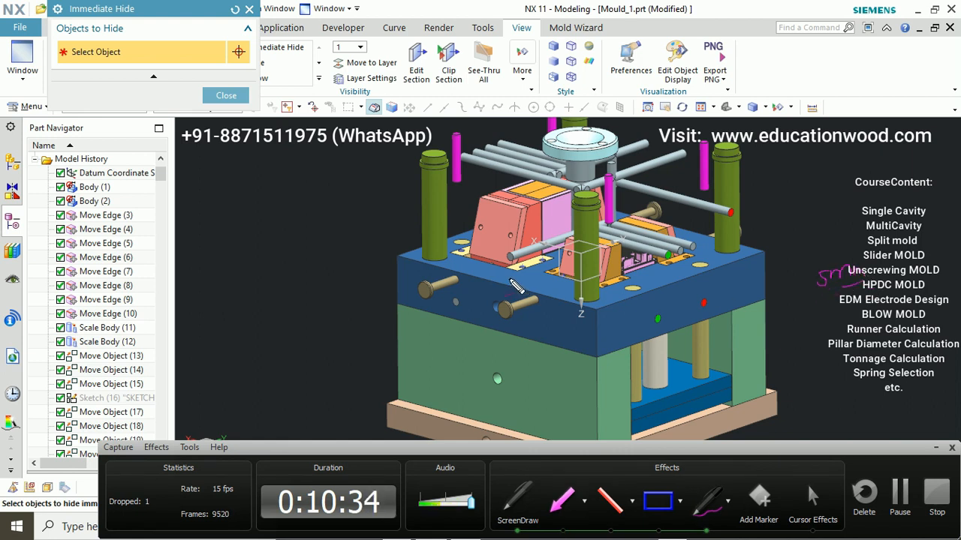
pyautogui.moveTo(815, 327); pyautogui.dragTo(817, 338)
pyautogui.moveTo(830, 340); pyautogui.dragTo(843, 339)
pyautogui.moveTo(848, 330); pyautogui.dragTo(863, 339)
pyautogui.moveTo(802, 359); pyautogui.dragTo(897, 351)
pyautogui.moveTo(451, 289); pyautogui.dragTo(442, 294)
pyautogui.moveTo(818, 261)
pyautogui.mouseDown()
pyautogui.moveTo(842, 289)
pyautogui.moveTo(925, 239)
pyautogui.mouseUp()
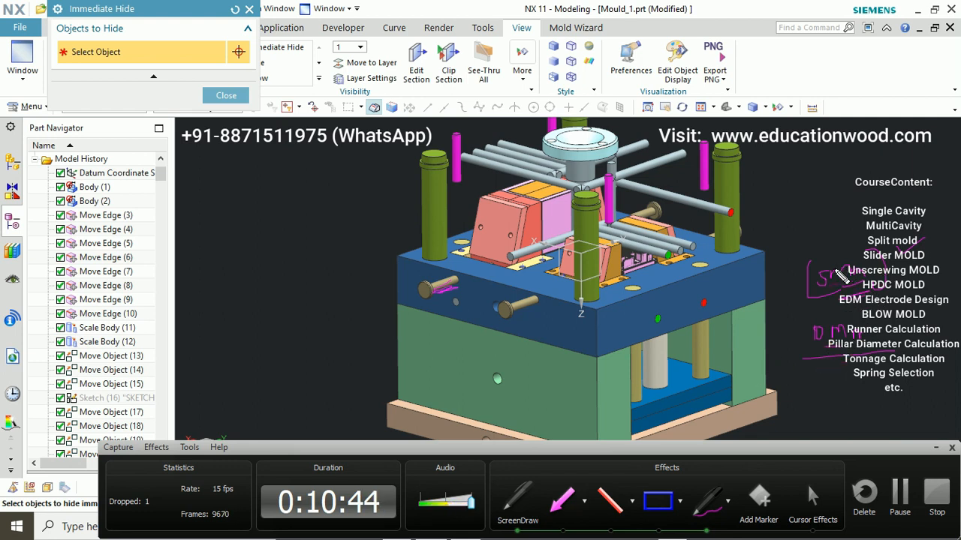
# Write and bracket the freehand note 25 mm above the other notes, and clear all markup.
pyautogui.moveTo(839, 212); pyautogui.dragTo(856, 215)
pyautogui.moveTo(862, 193); pyautogui.dragTo(926, 192)
pyautogui.moveTo(837, 173); pyautogui.dragTo(907, 222)
pyautogui.moveTo(939, 155); pyautogui.dragTo(931, 201)
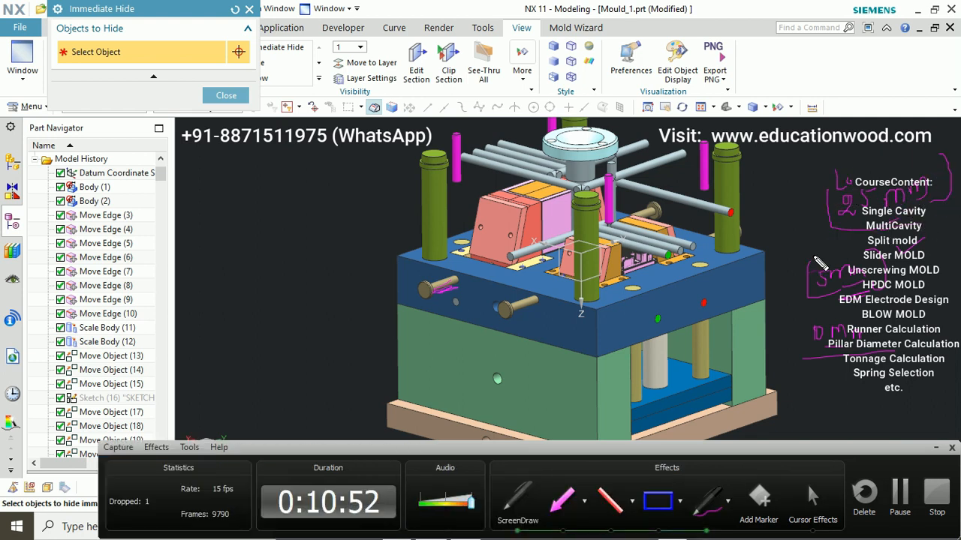
pyautogui.moveTo(857, 185); pyautogui.dragTo(888, 165)
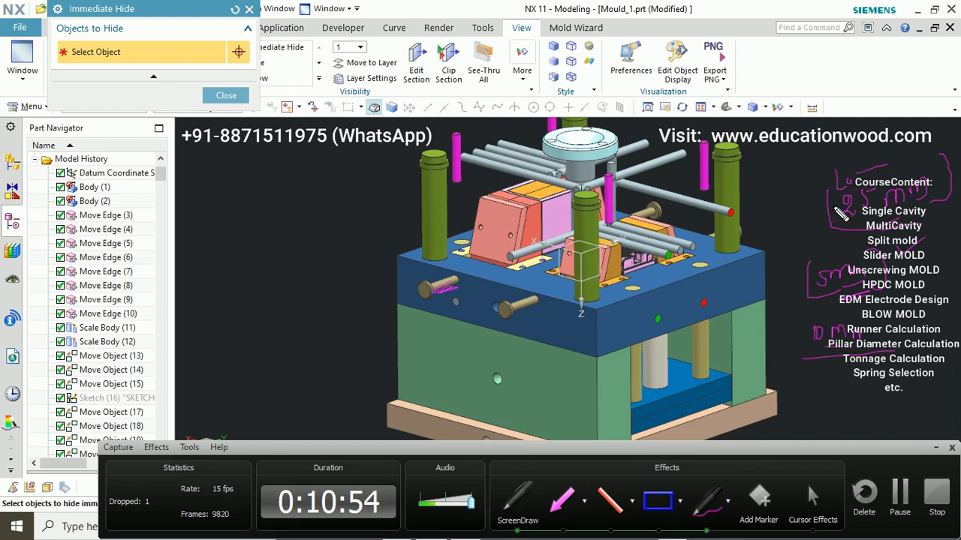
pyautogui.press('Escape')
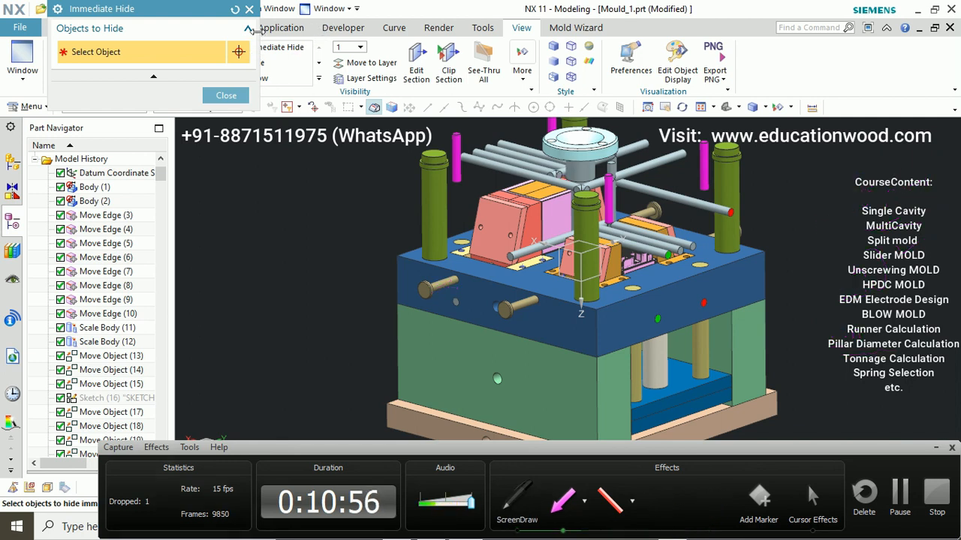
# Finish hiding objects and show all components of the complete mould again.
pyautogui.press('Escape')
pyautogui.moveTo(391, 158); pyautogui.dragTo(755, 219, button='middle')
pyautogui.rightClick(753, 221)
pyautogui.hotkey('ctrl', 'shift', 'u')
pyautogui.scroll(-5, 611, 193)
pyautogui.scroll(2, 616, 187)
pyautogui.moveTo(615, 180)
pyautogui.mouseDown(button='middle')
pyautogui.moveTo(610, 188)
pyautogui.moveTo(618, 181)
pyautogui.mouseUp(button='middle')
pyautogui.scroll(2, 618, 181)
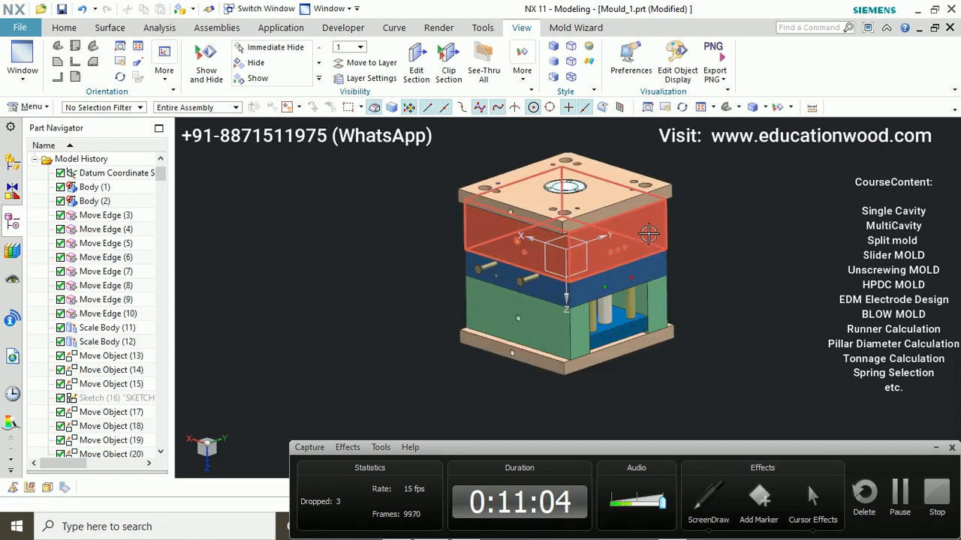
# Examine the complete mould's plates, side bolts and ejector area from several angles and distances.
pyautogui.scroll(1, 691, 229)
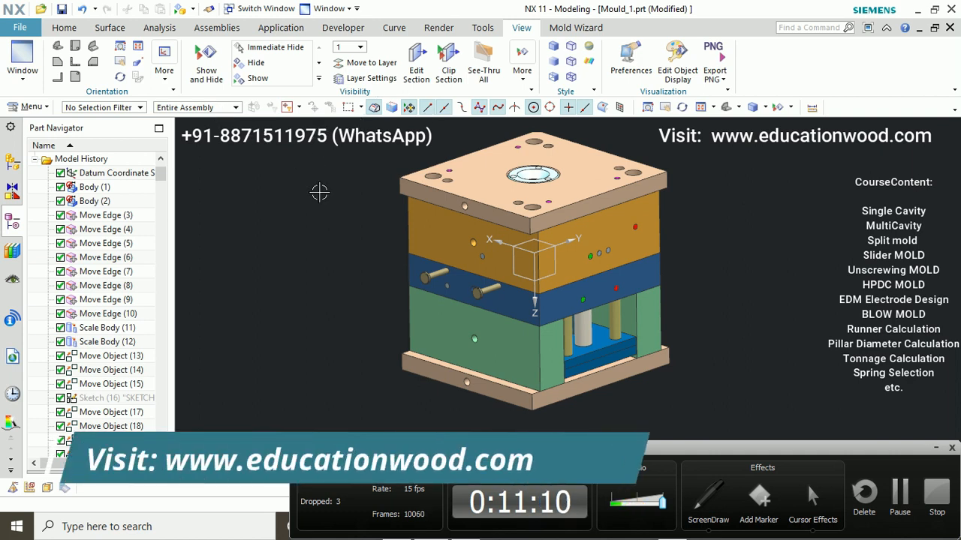
pyautogui.scroll(-5, 515, 189)
pyautogui.scroll(3, 574, 225)
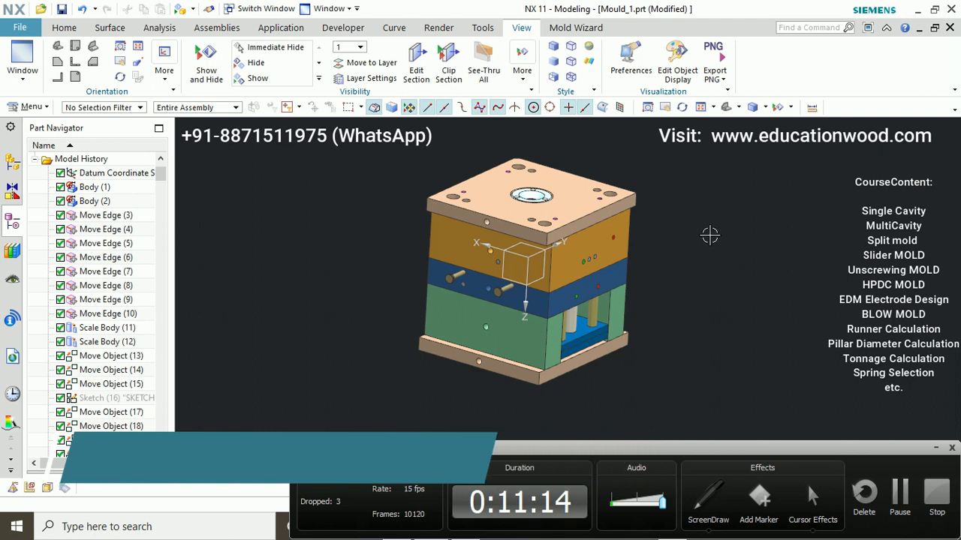
pyautogui.scroll(-1, 669, 217)
pyautogui.scroll(2, 663, 215)
pyautogui.moveTo(673, 217); pyautogui.dragTo(630, 217, button='middle')
pyautogui.scroll(-2, 628, 219)
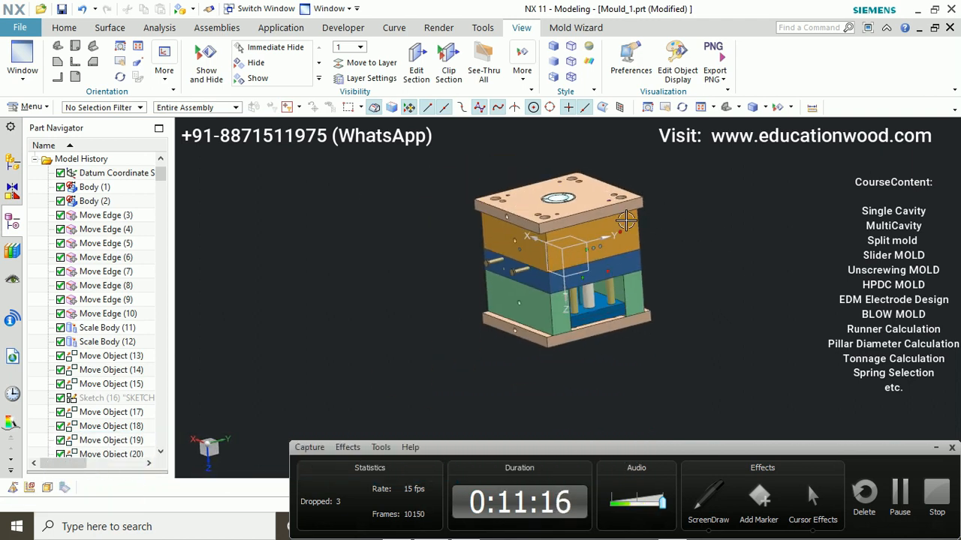
pyautogui.scroll(2, 631, 220)
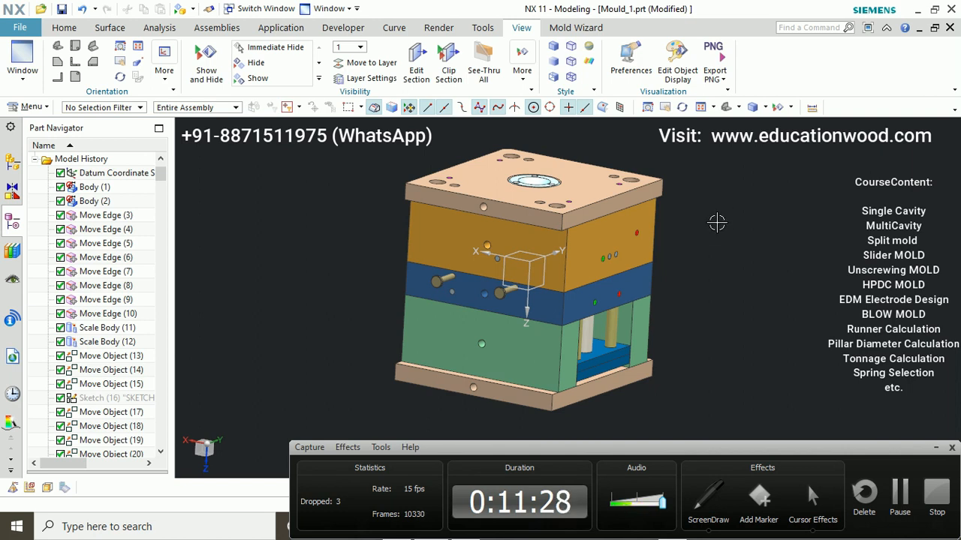
pyautogui.press('End')
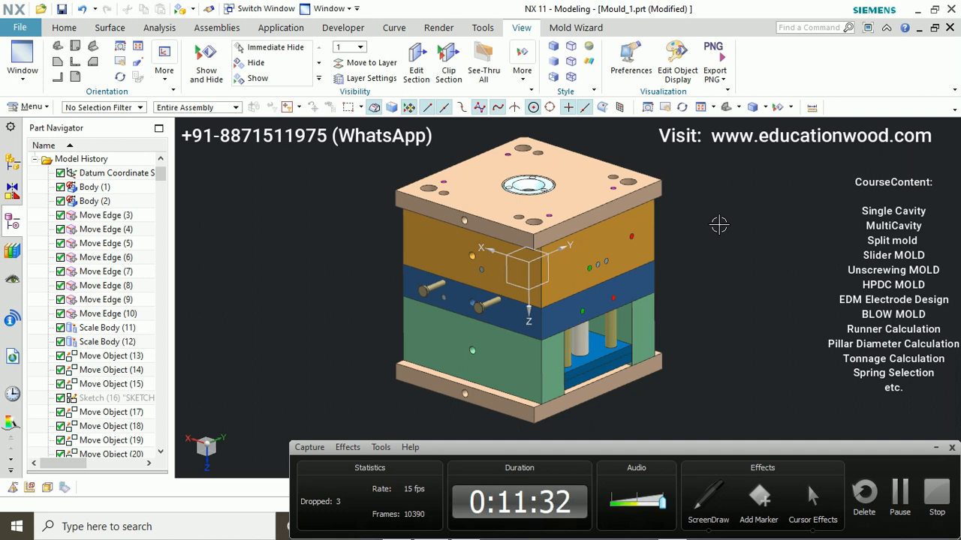
pyautogui.scroll(-2, 754, 210)
pyautogui.scroll(2, 753, 217)
pyautogui.moveTo(754, 219); pyautogui.dragTo(749, 199, button='middle')
pyautogui.scroll(1, 763, 188)
# Switch to BOM-1.pdf in Microsoft Edge and view the component photo together with the mould plate size table.
pyautogui.moveTo(691, 453); pyautogui.dragTo(692, 424)
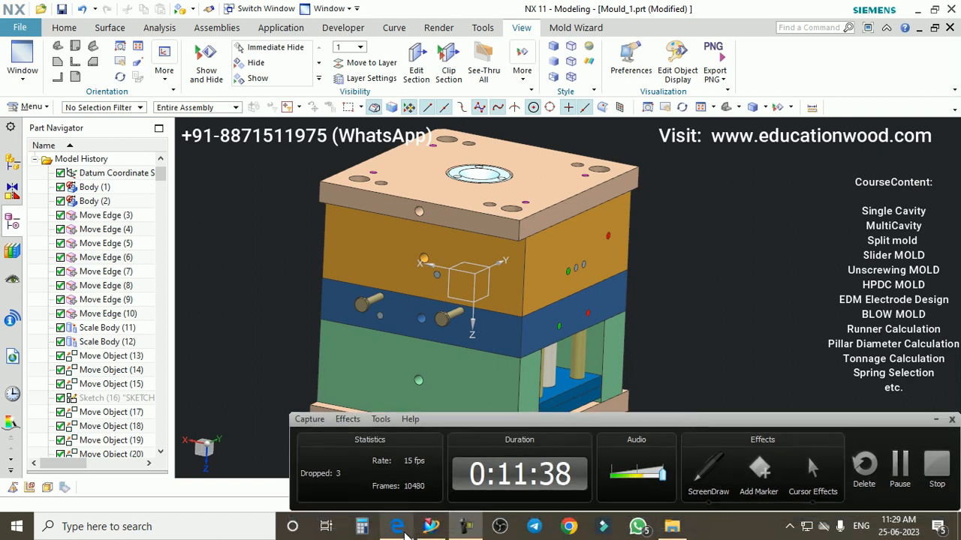
pyautogui.click(401, 529)
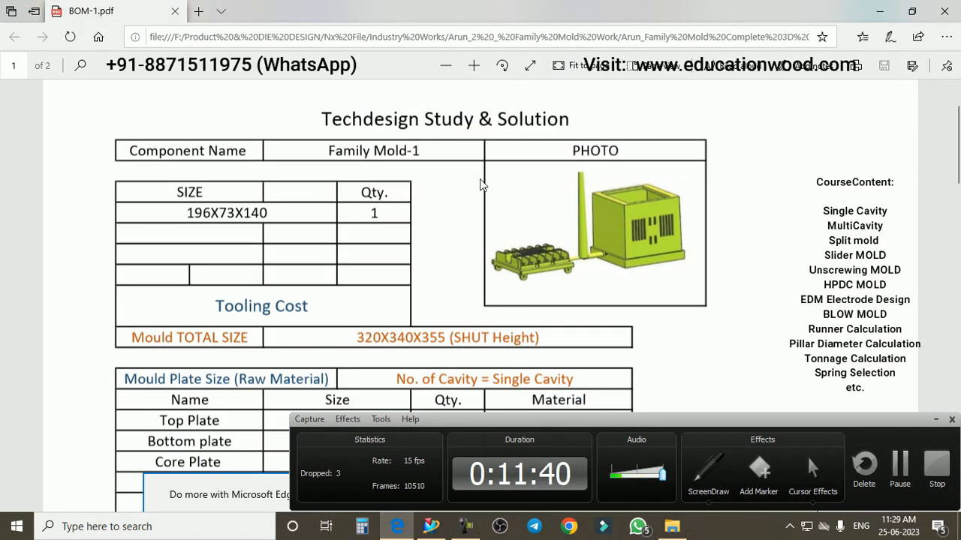
pyautogui.keyDown('ctrl'); pyautogui.scroll(-2, 483, 188); pyautogui.keyUp('ctrl')
pyautogui.scroll(-1, 336, 191)
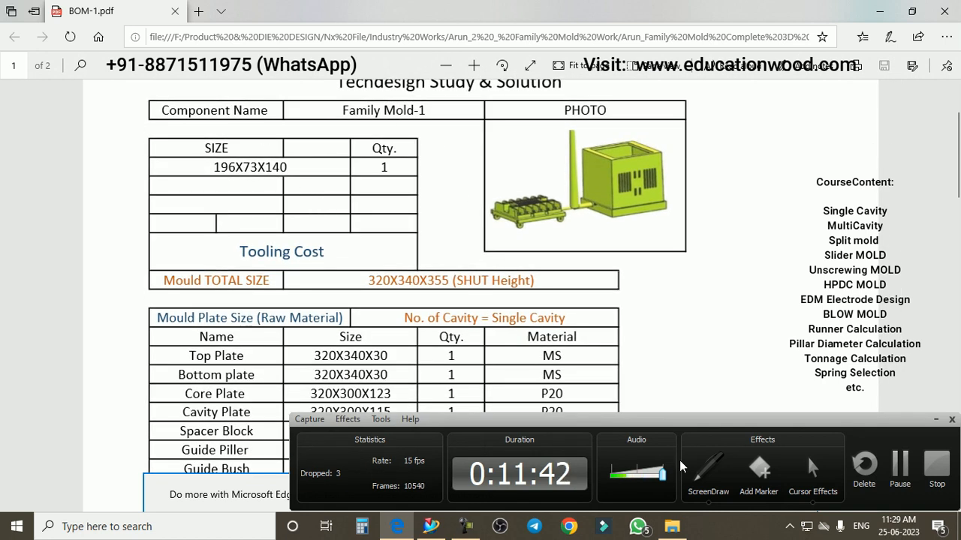
# Underline the small tray part in the component photo freehand, add a tick beside the PHOTO heading, and clear the markup.
pyautogui.click(709, 484)
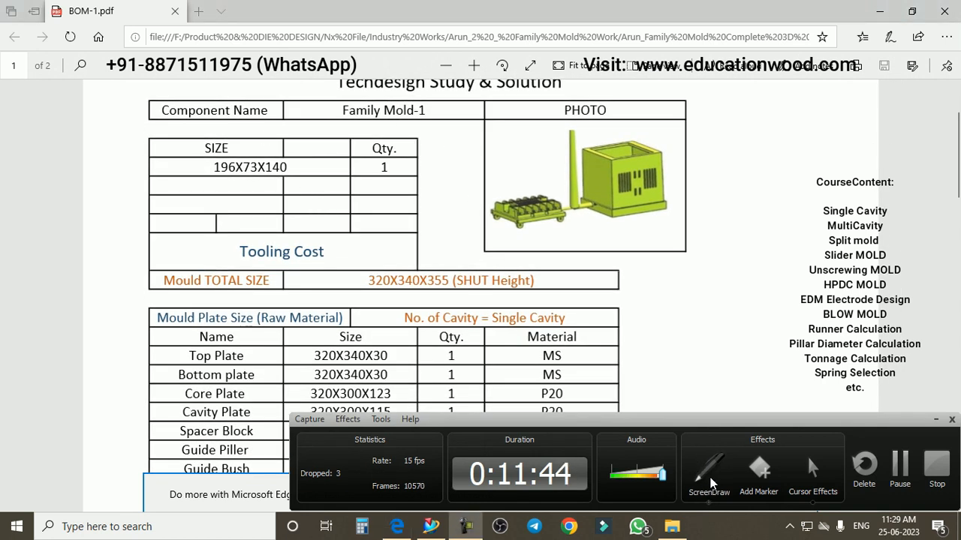
pyautogui.click(710, 484)
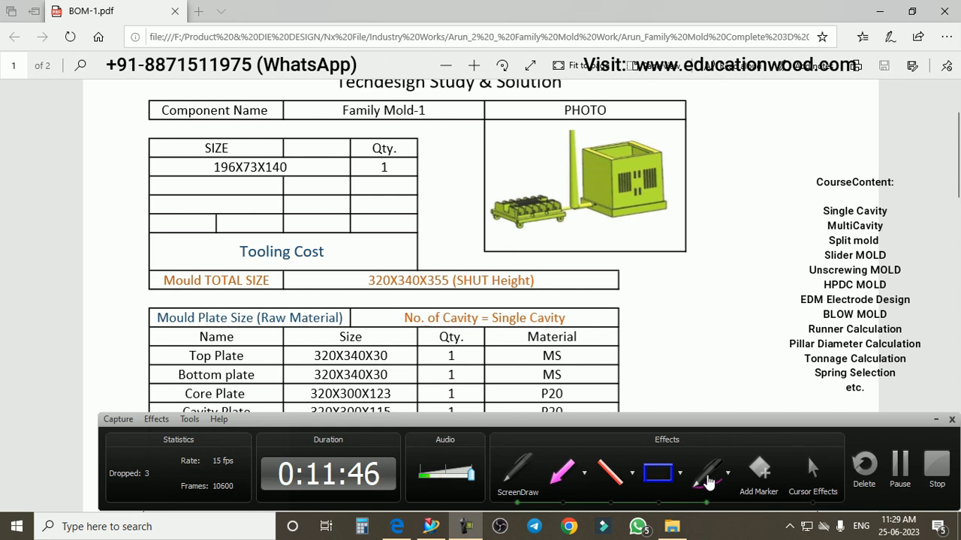
pyautogui.moveTo(496, 231); pyautogui.dragTo(552, 233)
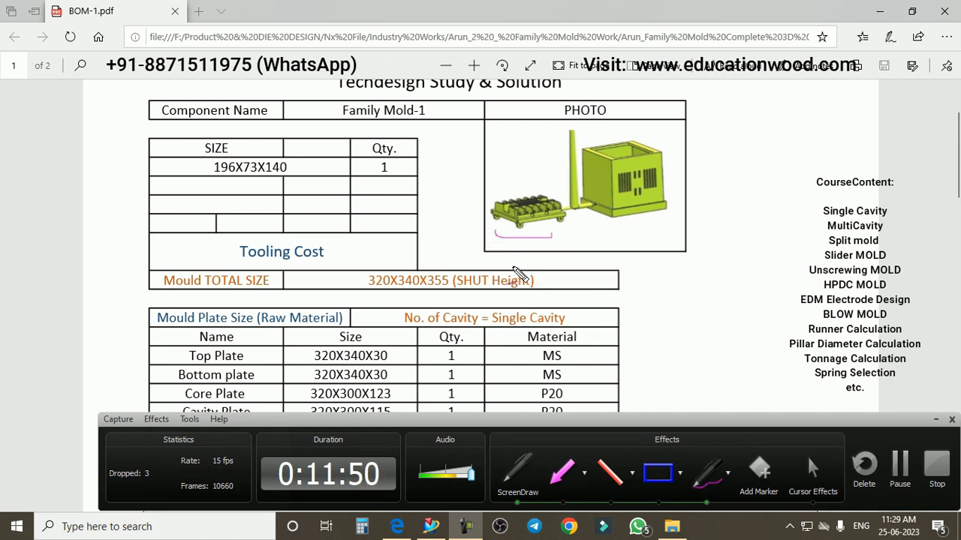
pyautogui.moveTo(613, 104); pyautogui.dragTo(621, 93)
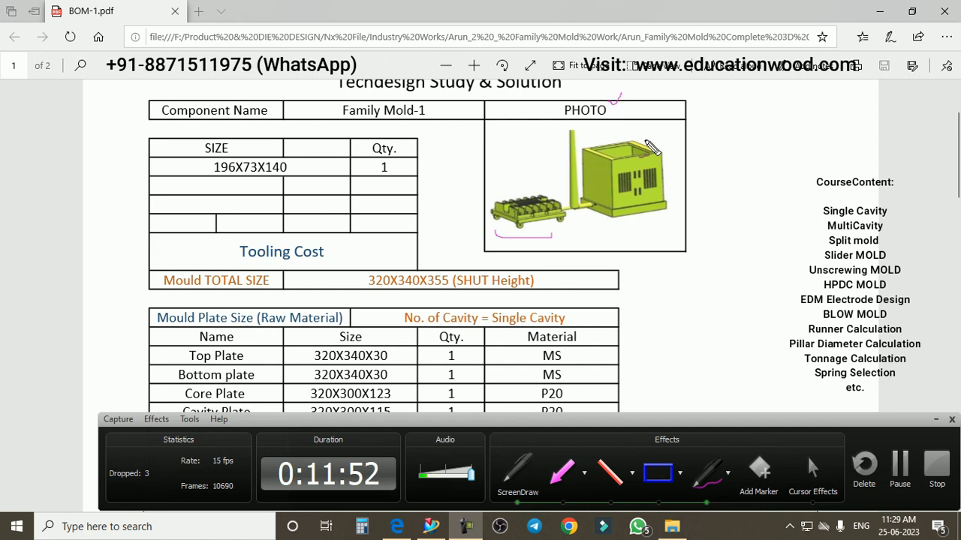
pyautogui.press('Escape')
# Bring the component photo and mould total size into view and turn on screen drawing again.
pyautogui.scroll(-1, 581, 209)
pyautogui.scroll(3, 582, 213)
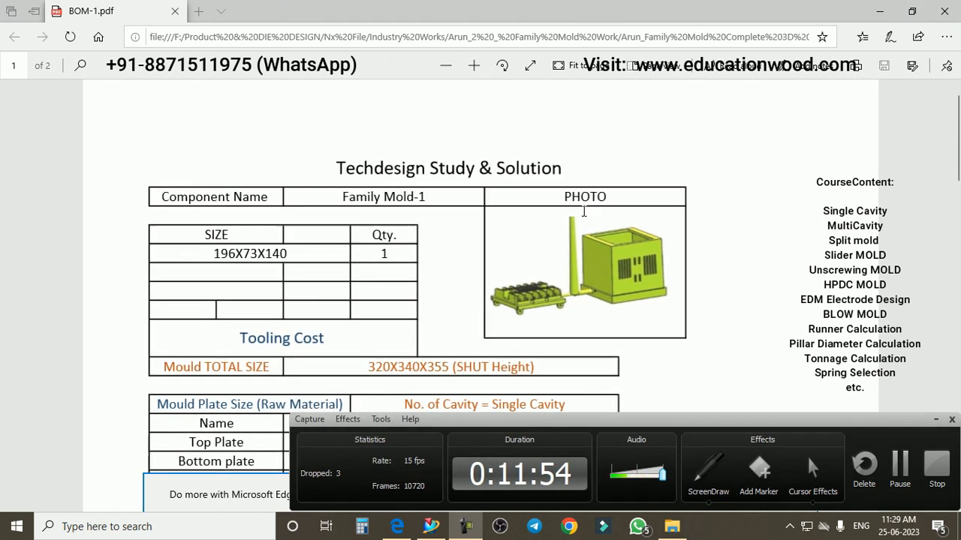
pyautogui.scroll(-1, 585, 218)
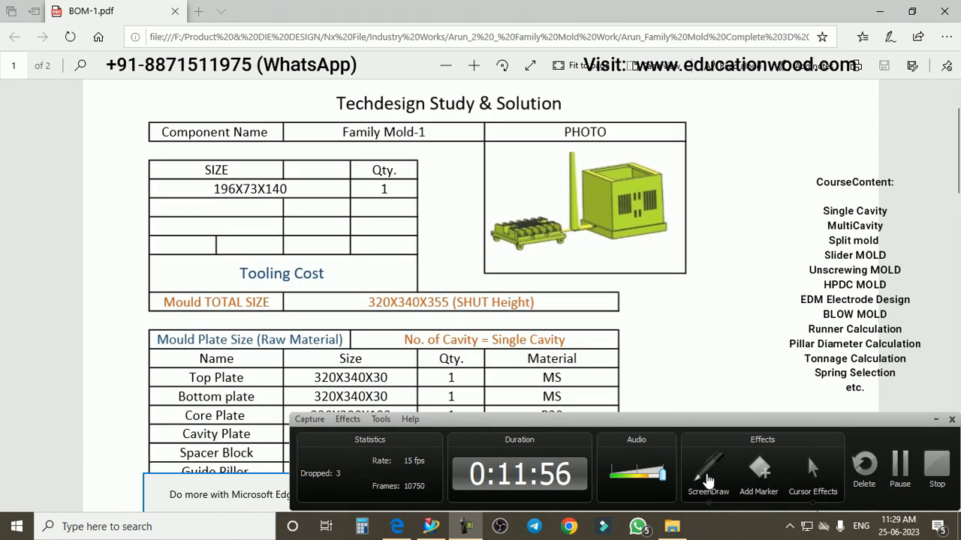
pyautogui.click(708, 479)
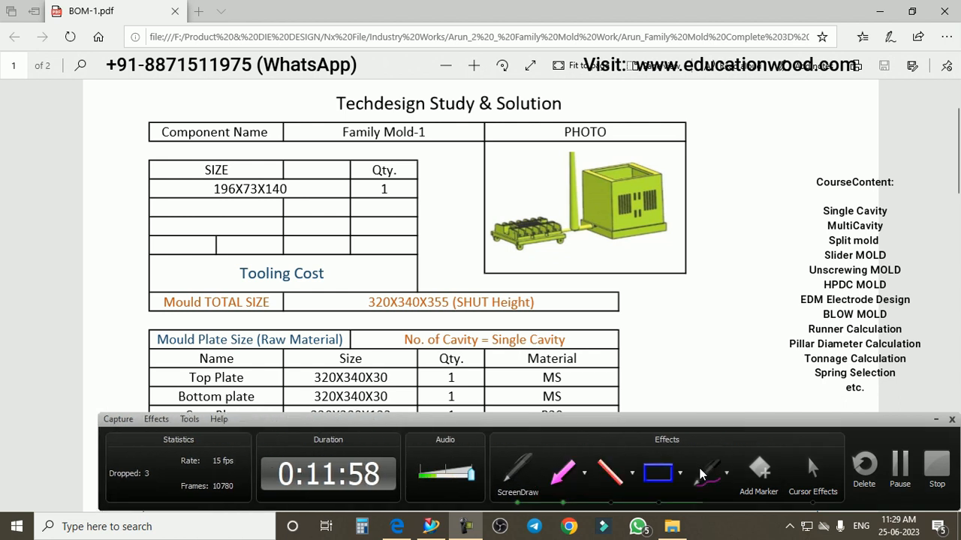